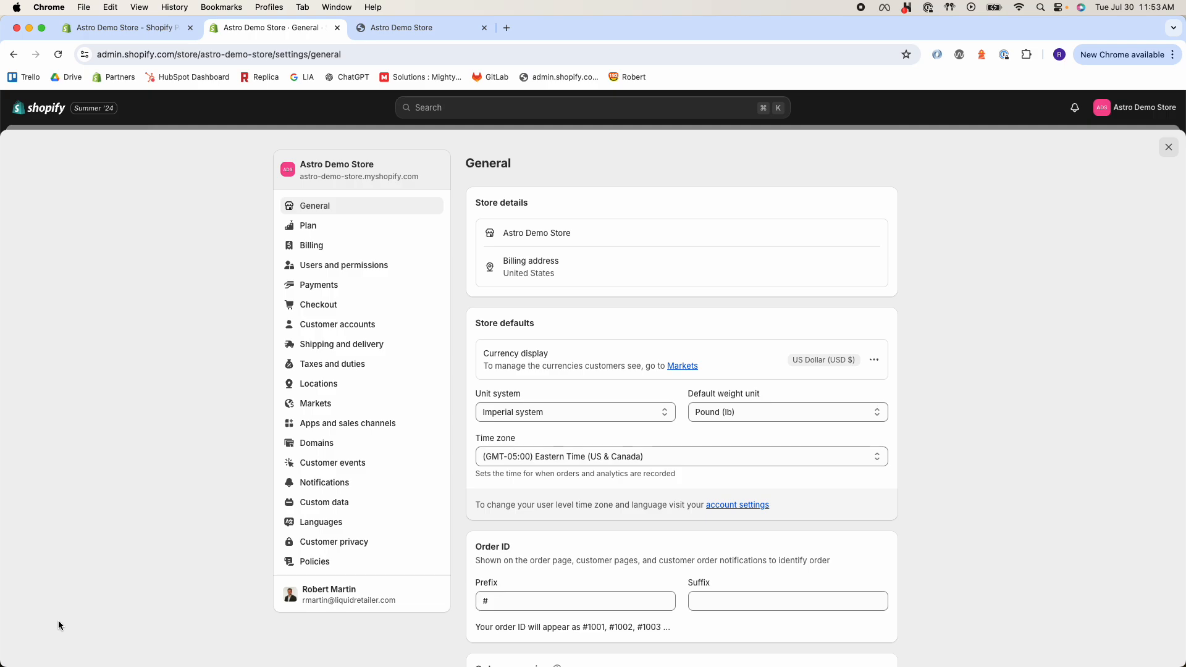
- Open the General shipping profile in the shipping and delivery settings and review which products it covers
left_click(333, 345)
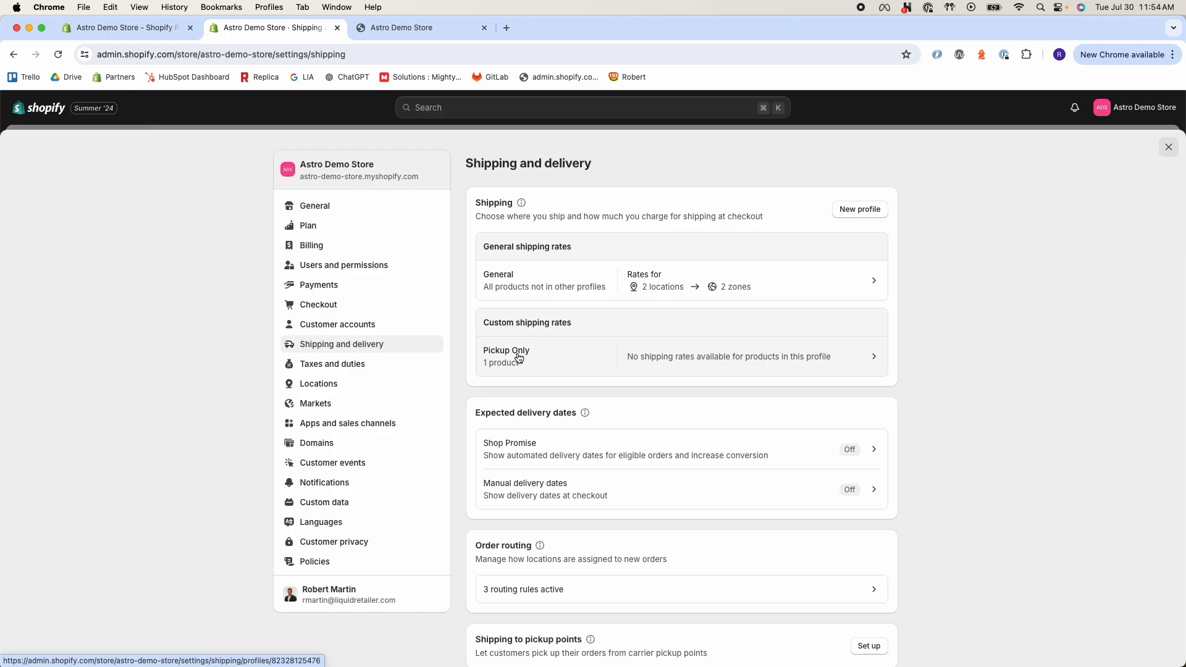
left_click(570, 280)
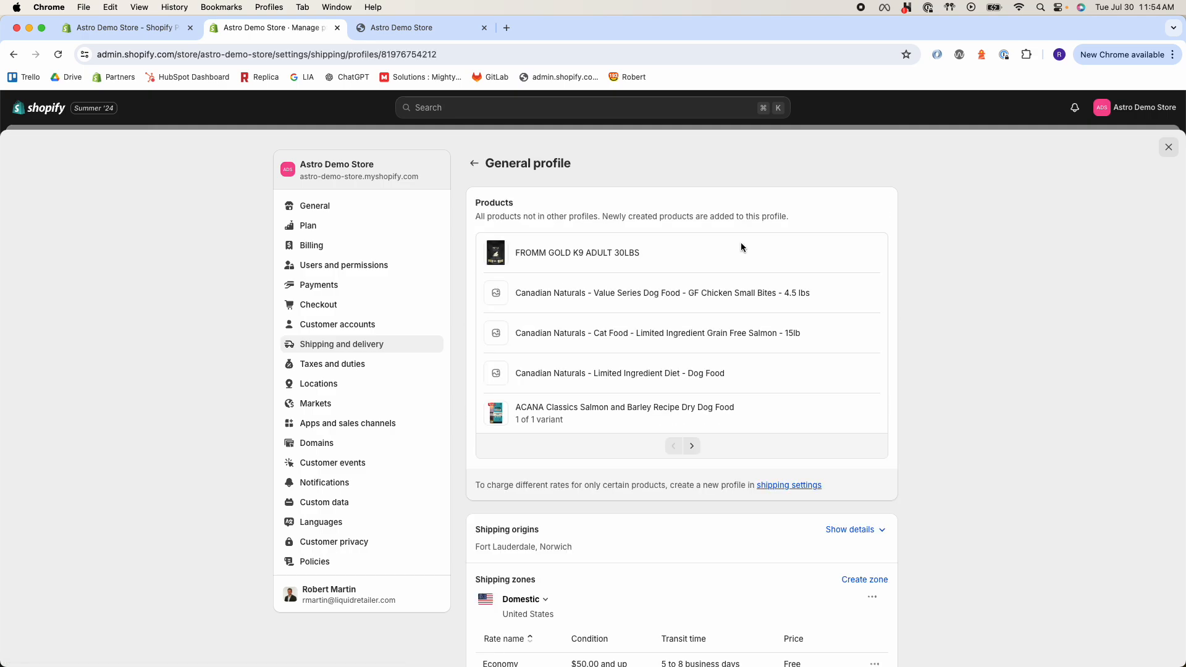
scroll(863, 311, "down", 1)
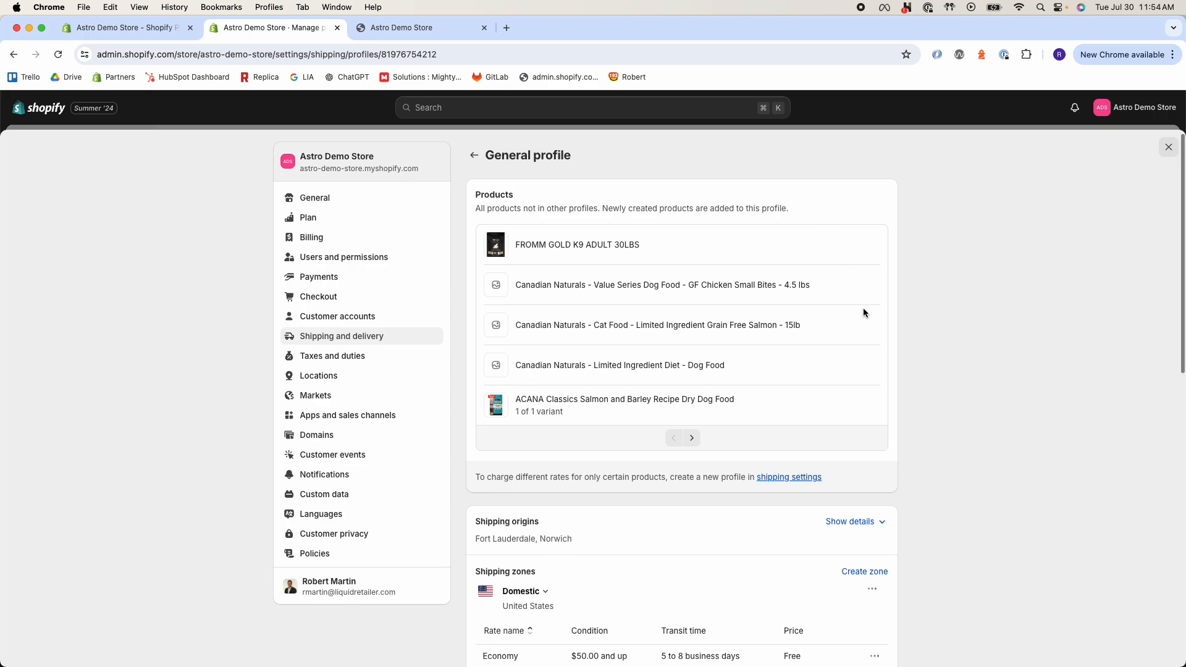
scroll(863, 307, "up", 1)
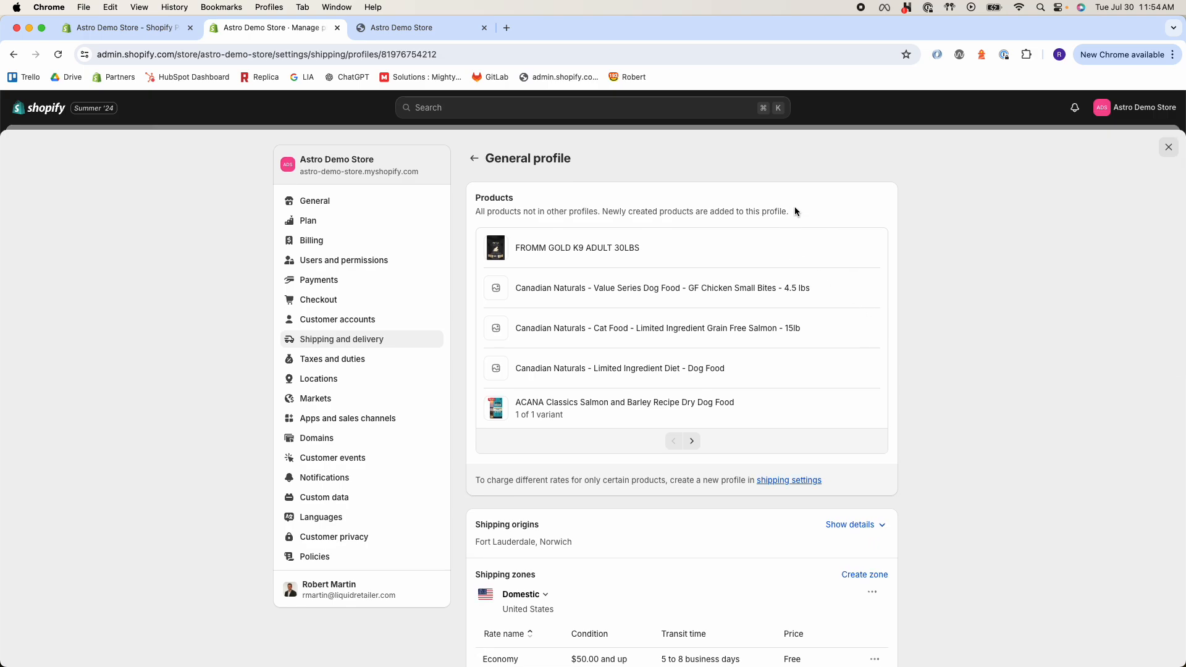
left_click_drag(791, 211, 476, 213)
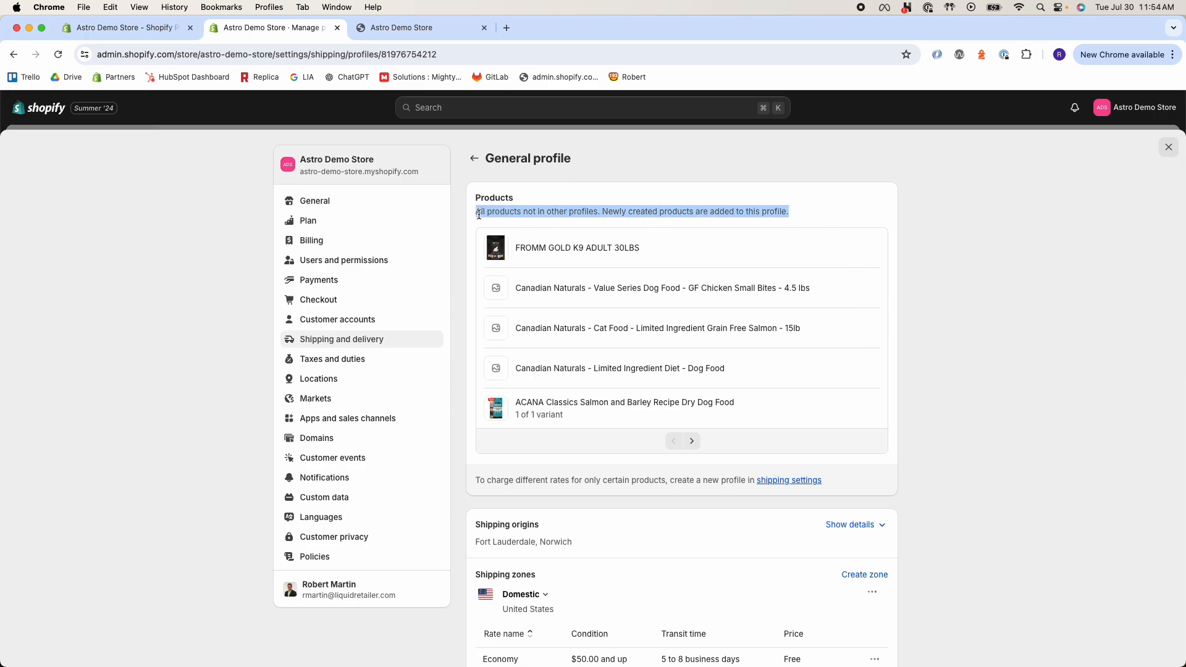
left_click(632, 216)
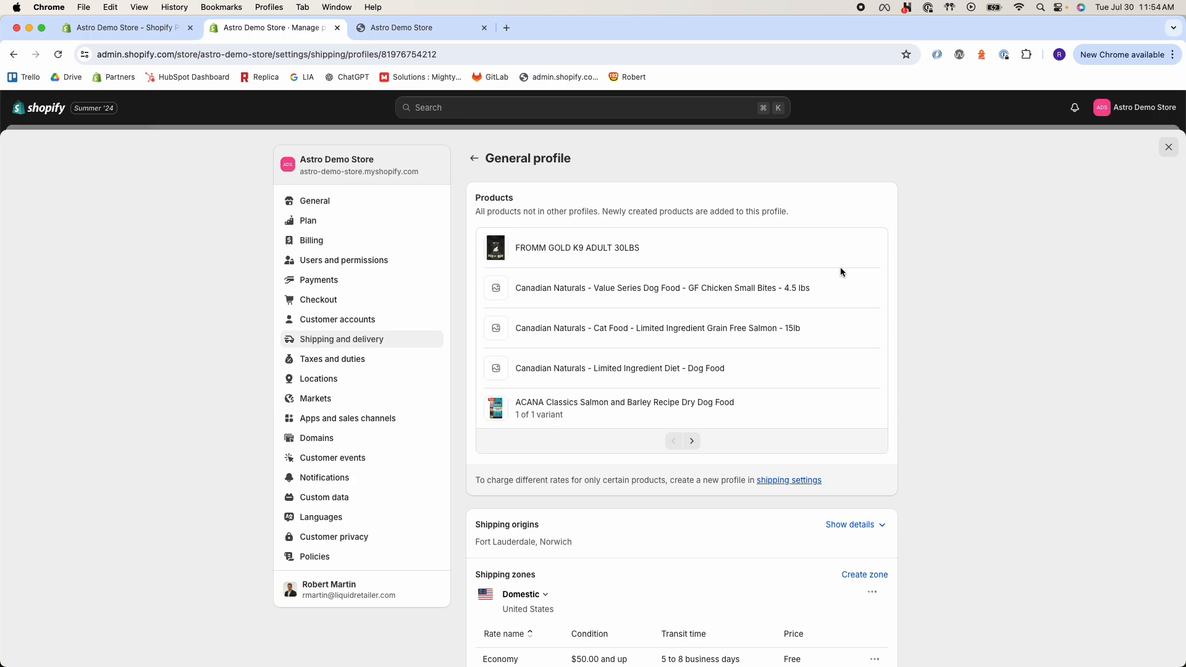
- Delete the International shipping zone from the General profile and save the profile
scroll(841, 271, "down", 4)
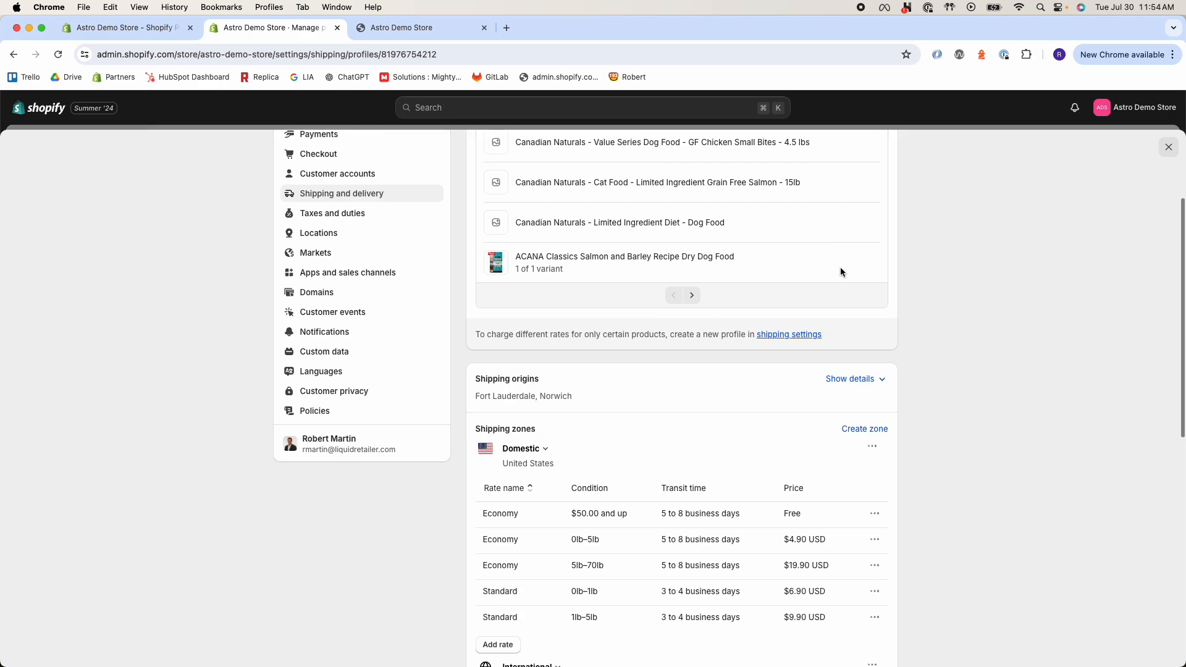
scroll(840, 272, "down", 2)
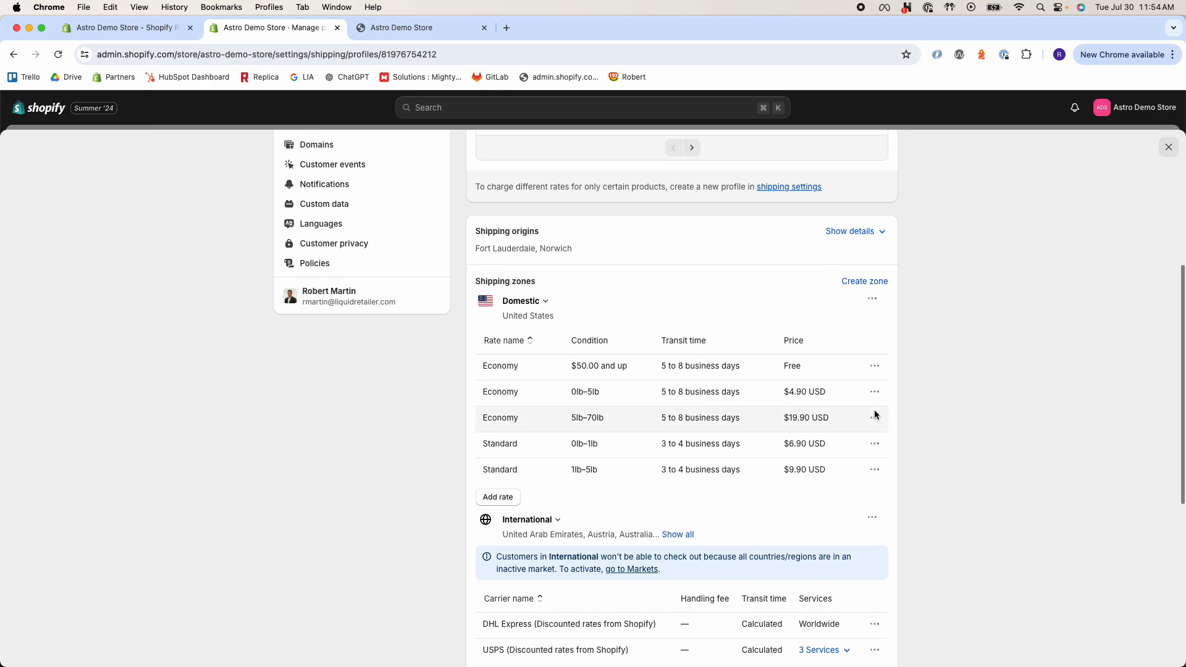
scroll(871, 417, "down", 1)
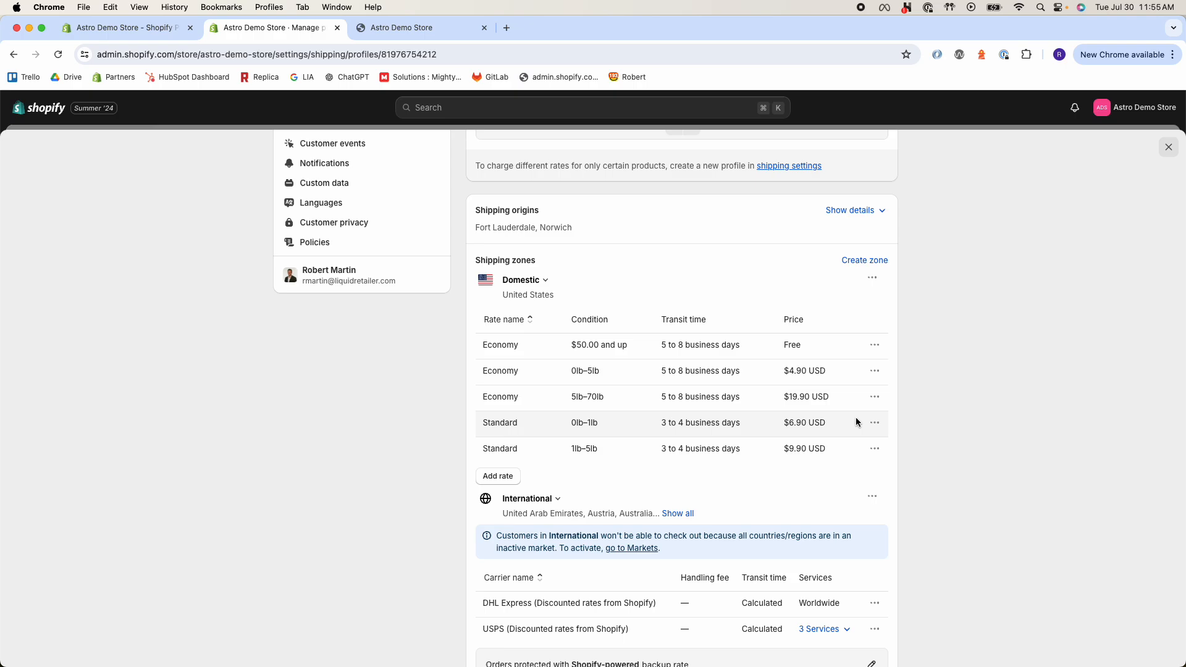
left_click(872, 496)
left_click(850, 536)
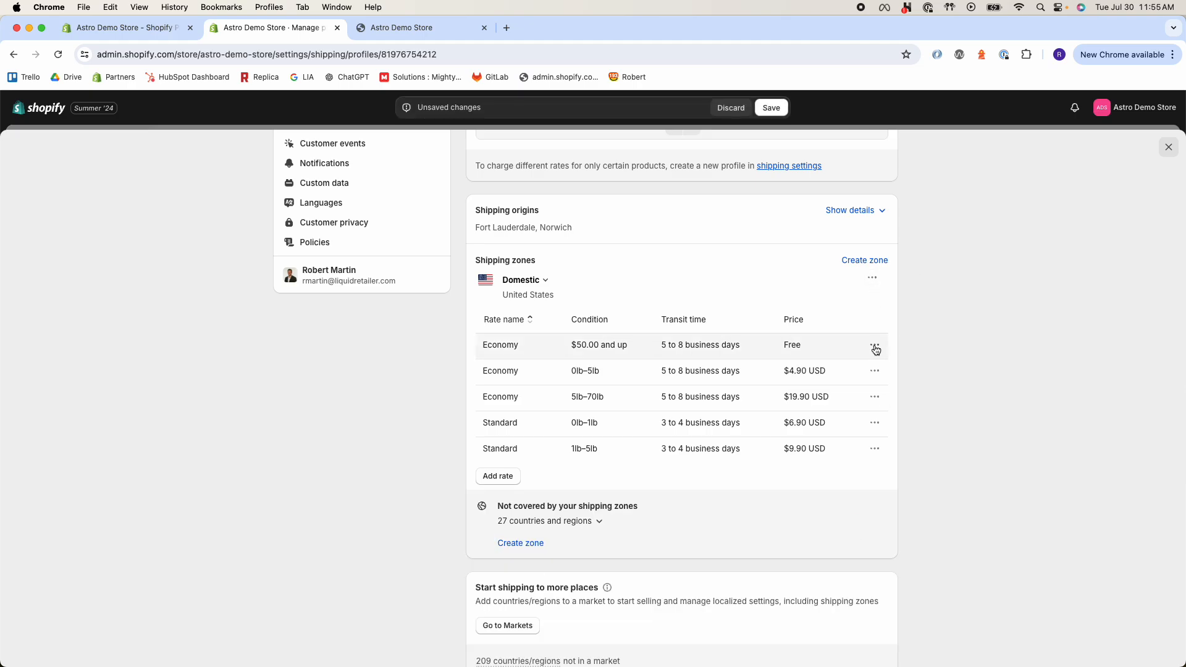
left_click(771, 105)
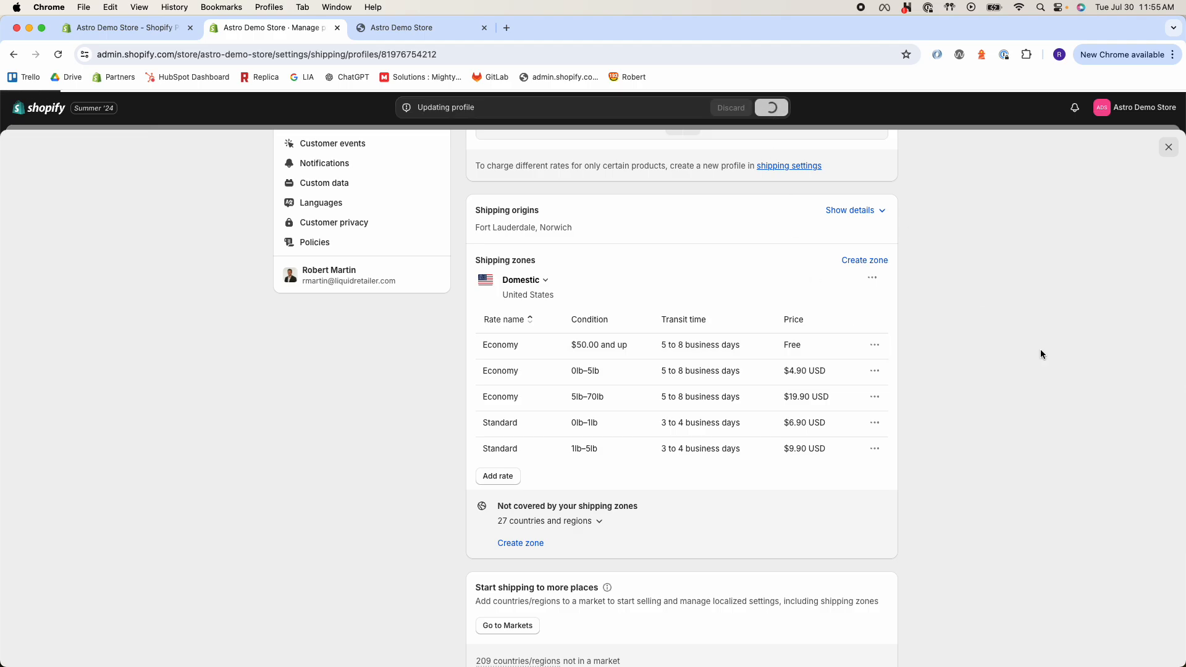
- Examine the price, order-price condition and checkout preview of the free Economy rate in the Domestic zone, then close it unchanged
scroll(871, 403, "down", 1)
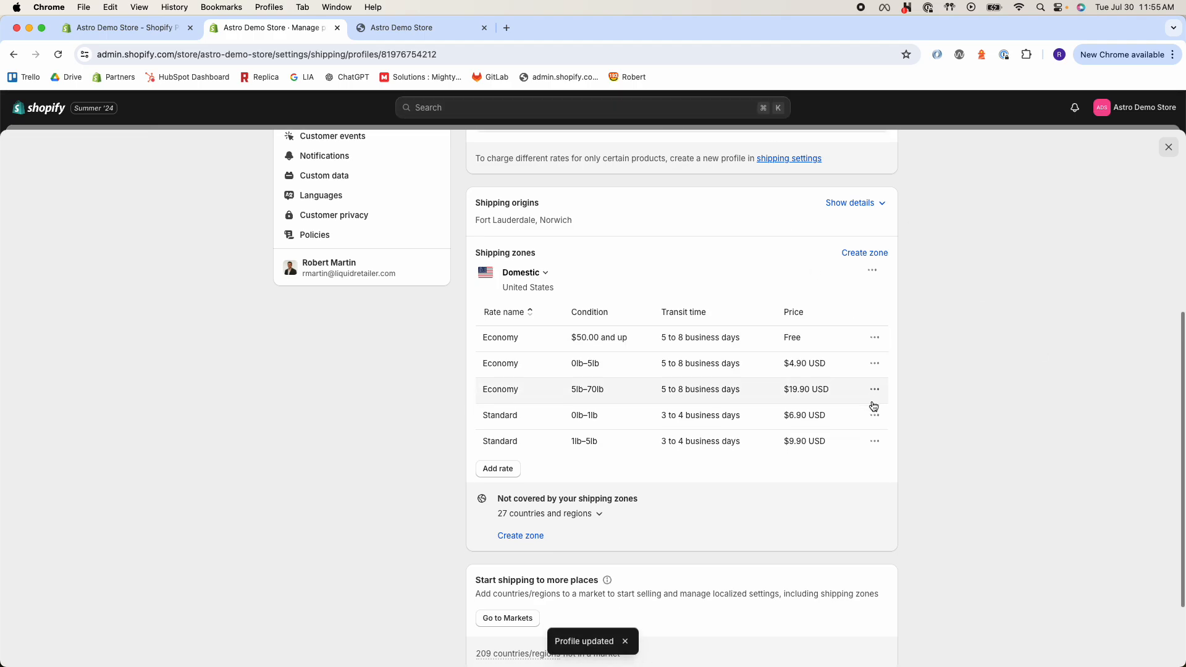
left_click(875, 340)
left_click(856, 362)
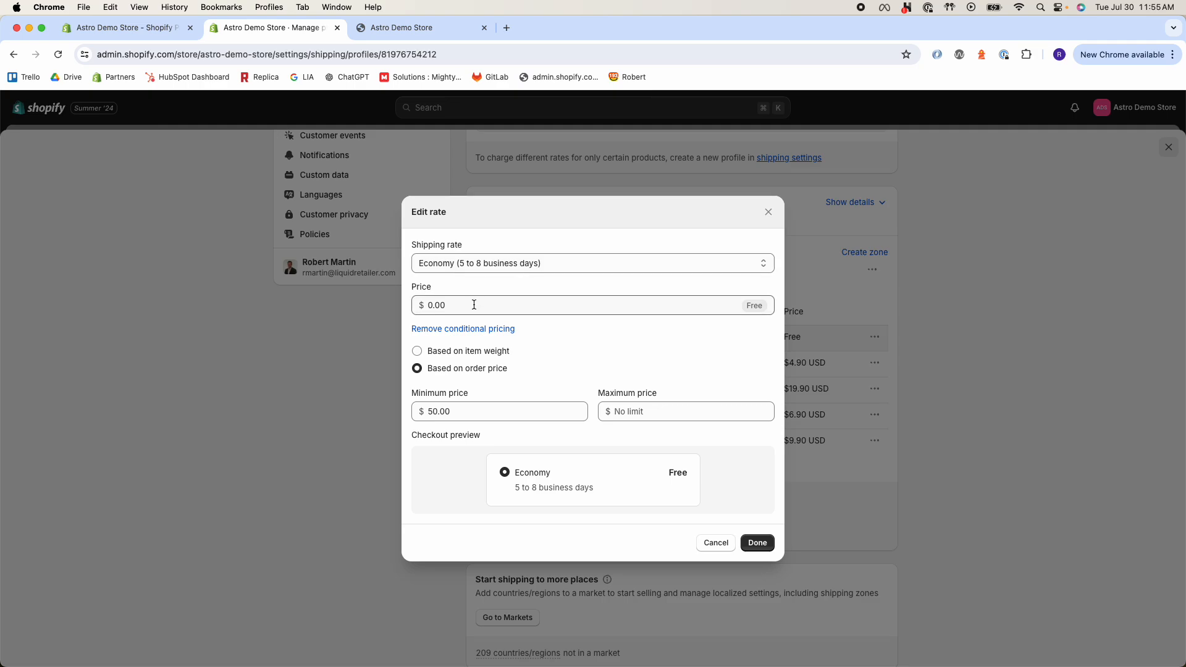
left_click(463, 414)
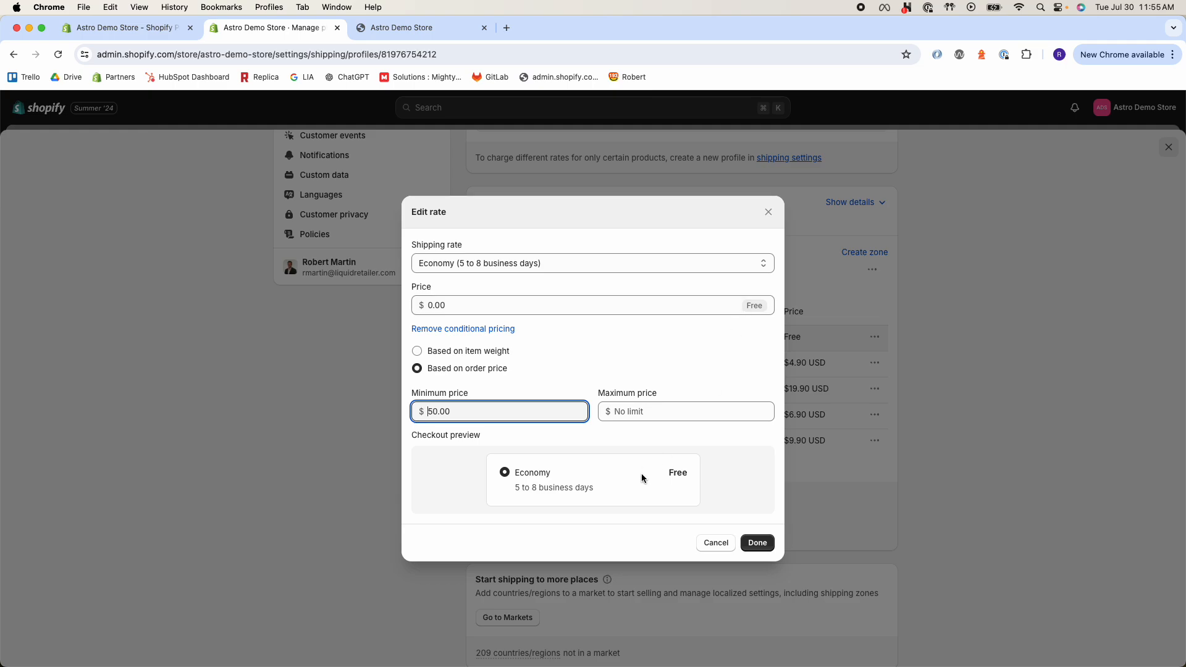
left_click_drag(593, 489, 510, 475)
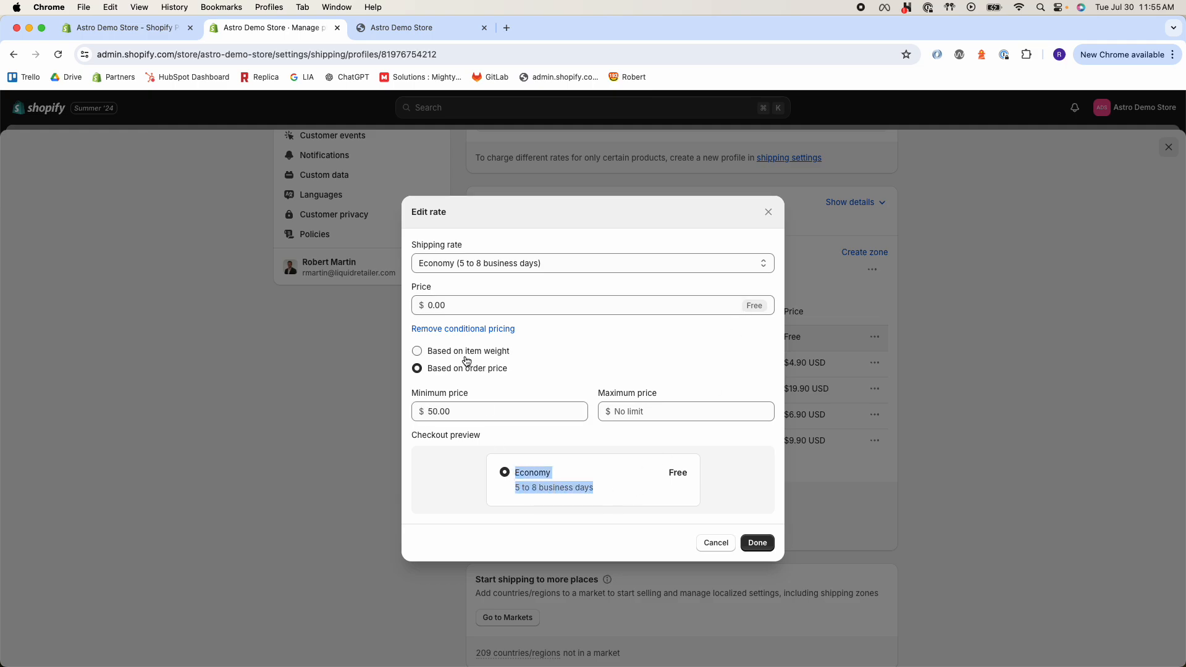
left_click_drag(509, 370, 419, 370)
left_click_drag(513, 357, 431, 362)
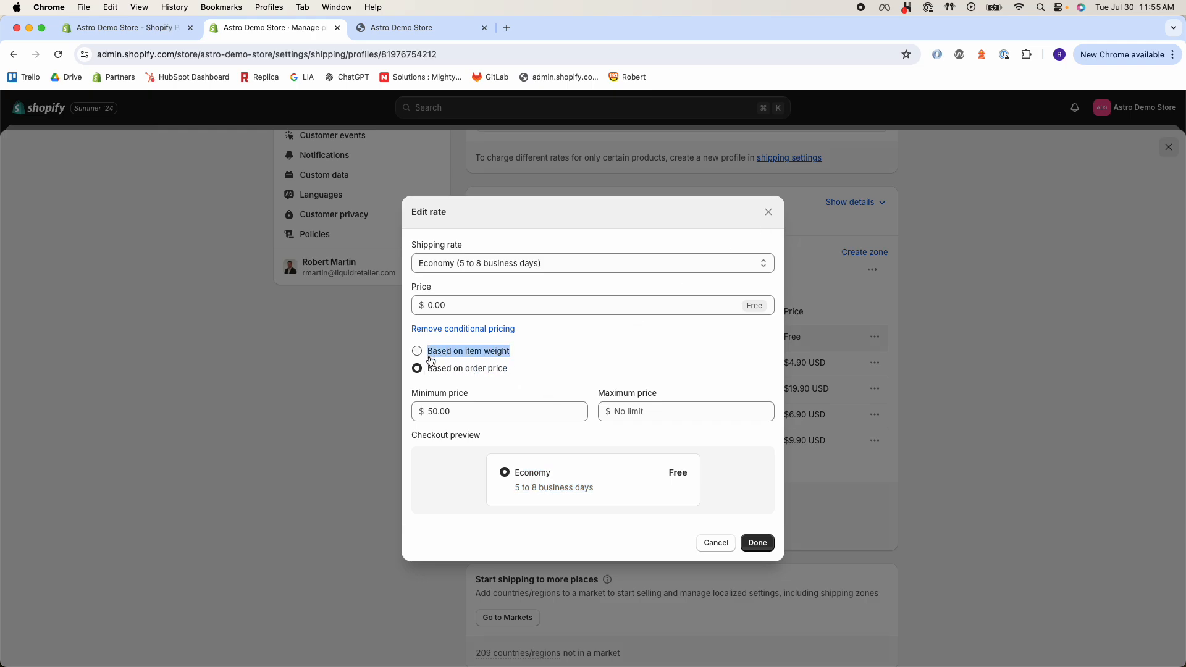
left_click(768, 214)
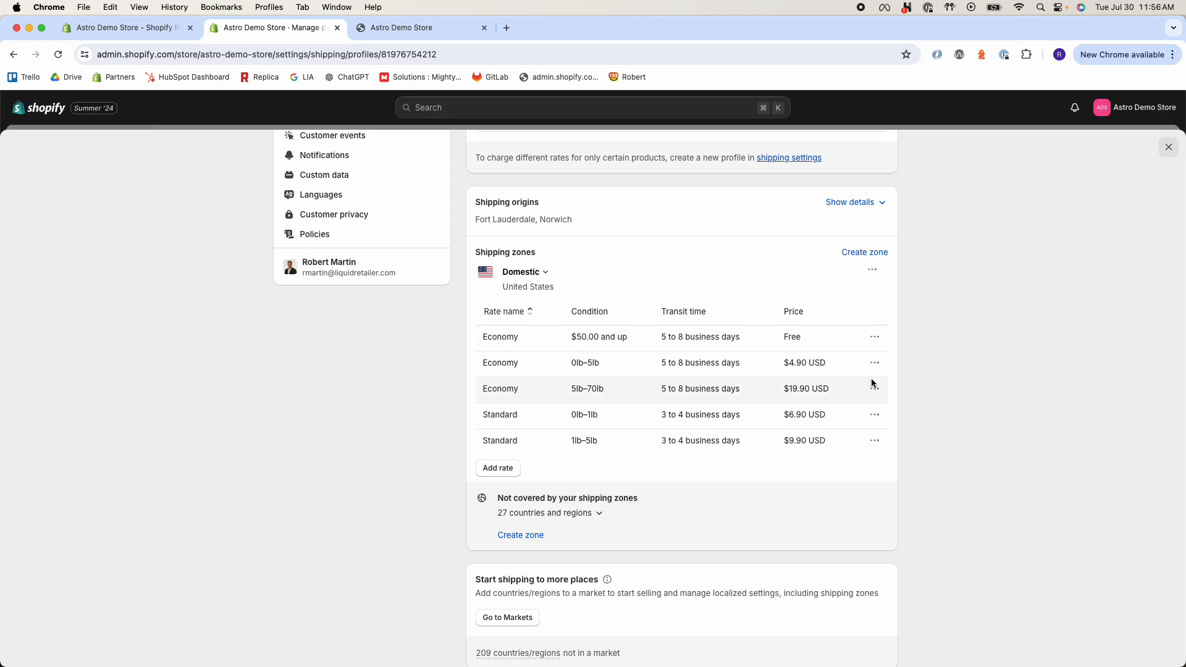
- Examine the item-weight condition, weight limits and price of the Domestic zone's 0lb–5lb Economy rate, then close it unchanged
left_click(875, 362)
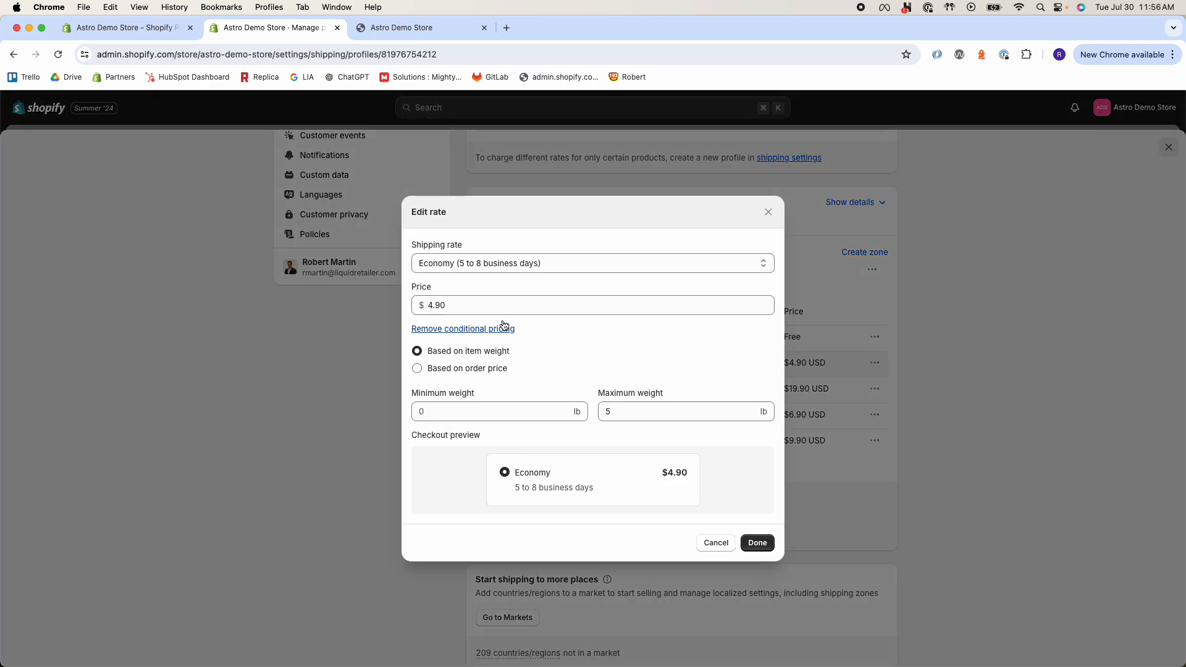
left_click_drag(513, 355, 435, 351)
left_click(453, 379)
left_click(433, 415)
left_click(639, 417)
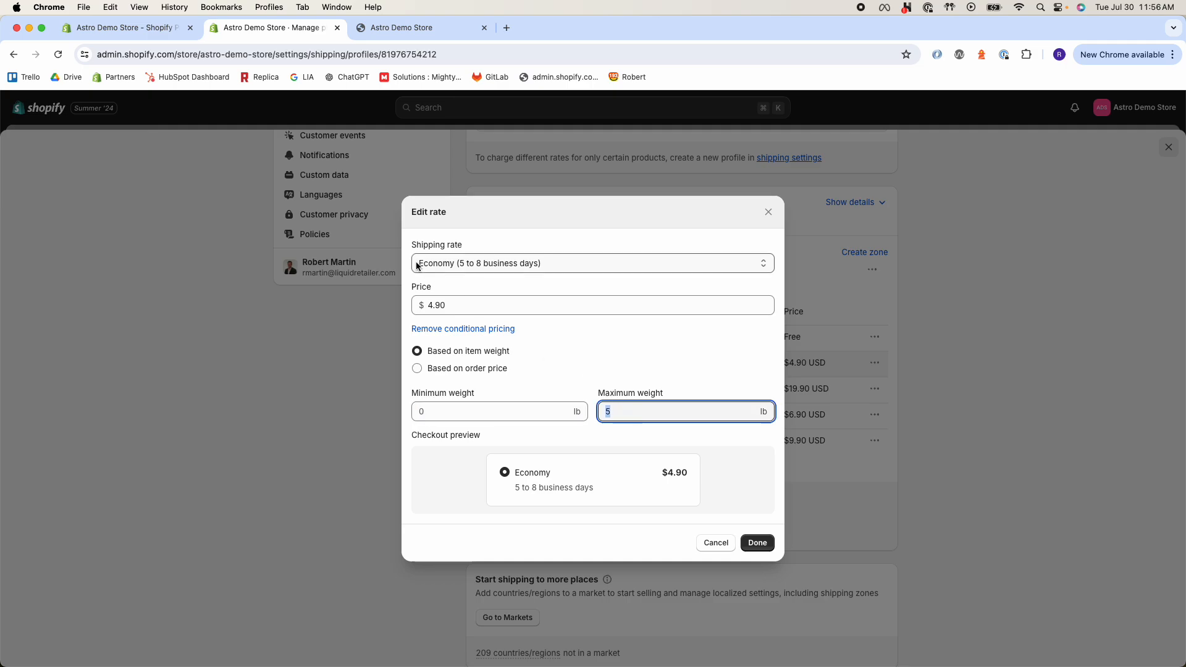
left_click(599, 305)
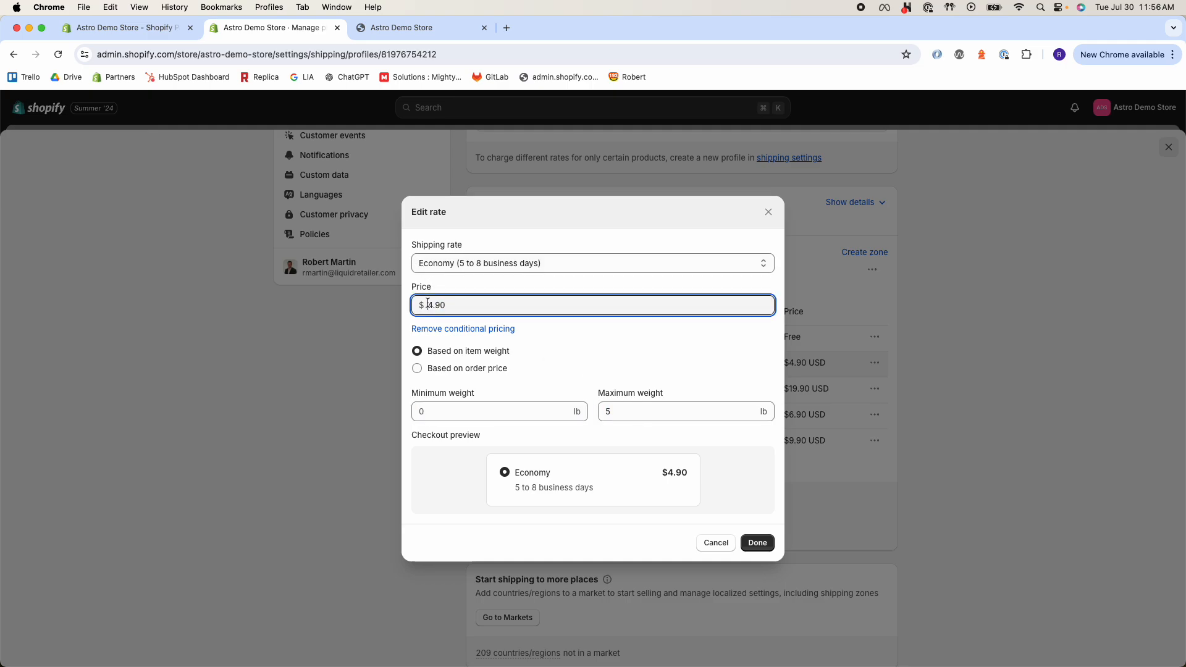
left_click(769, 212)
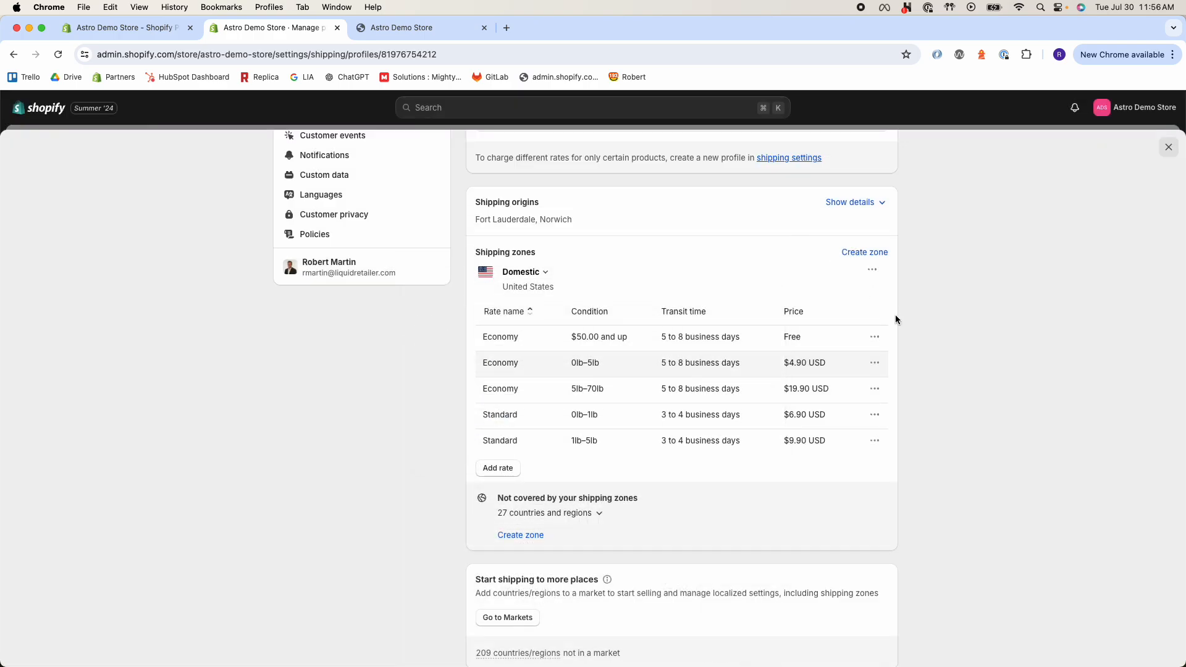
- Delete all Economy and Standard rates from the Domestic shipping zone and save the profile
left_click(876, 339)
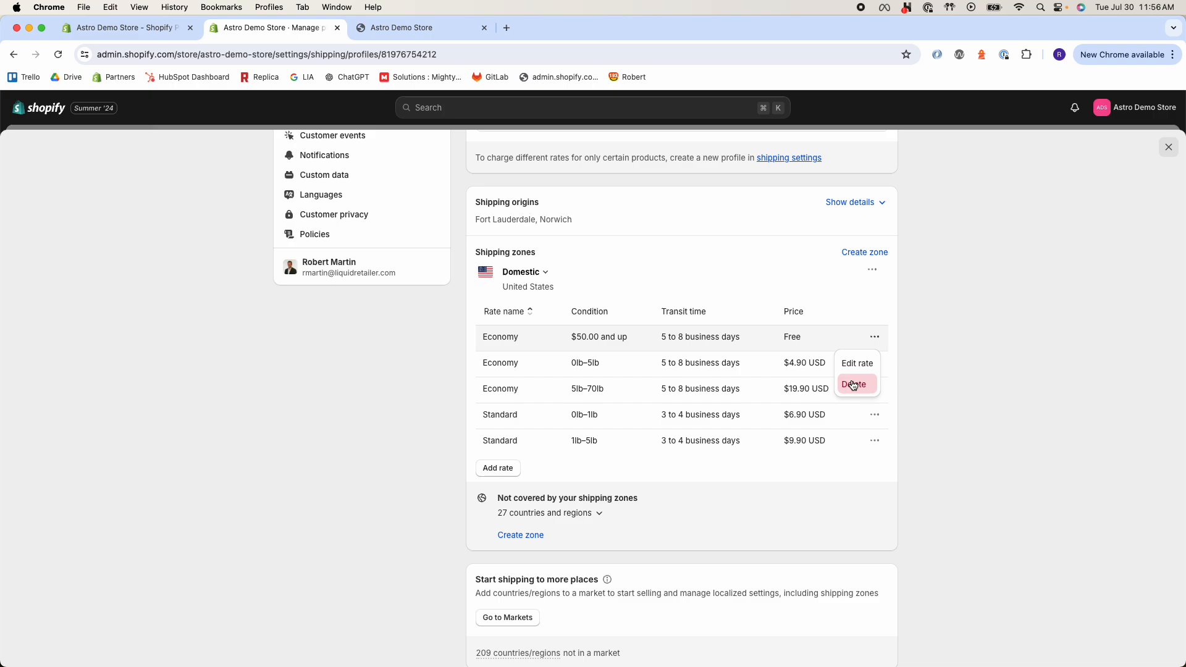
left_click(854, 384)
left_click(877, 338)
left_click(853, 384)
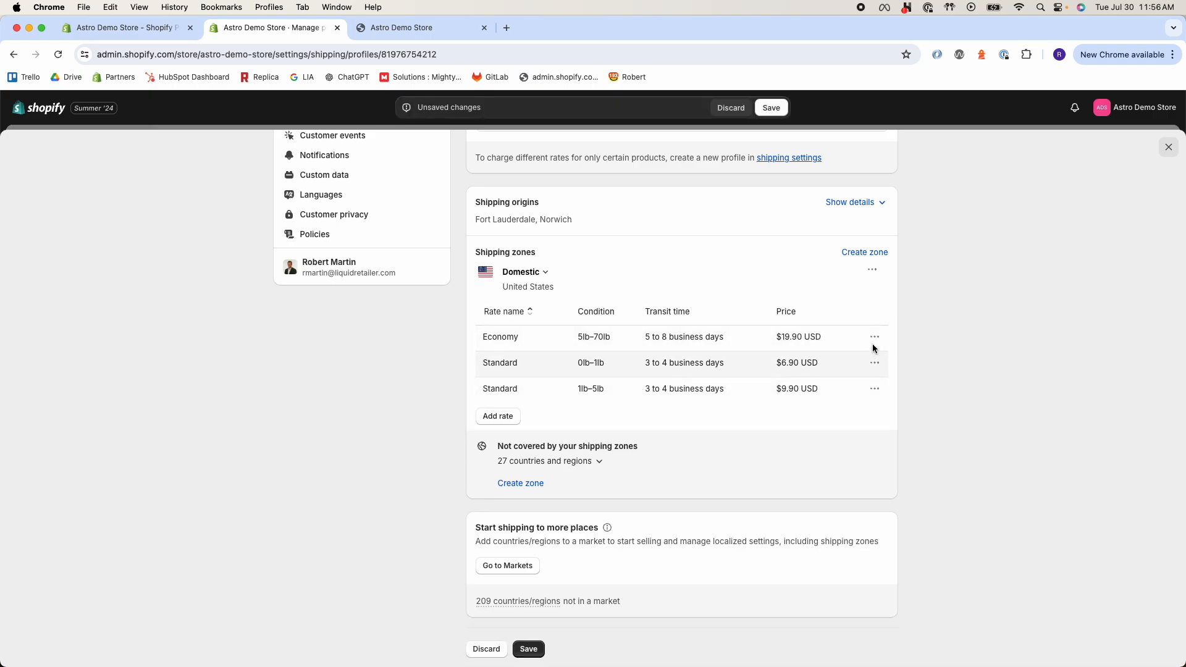
left_click(874, 338)
left_click(854, 385)
left_click(873, 338)
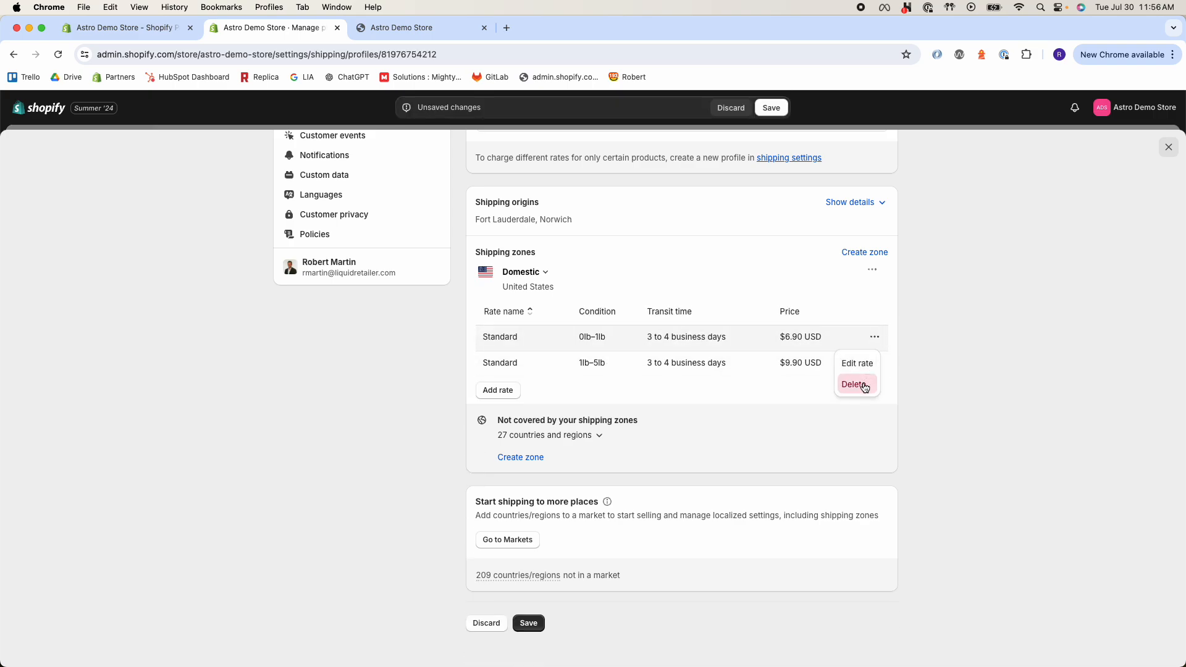
left_click(854, 385)
left_click(874, 337)
left_click(855, 384)
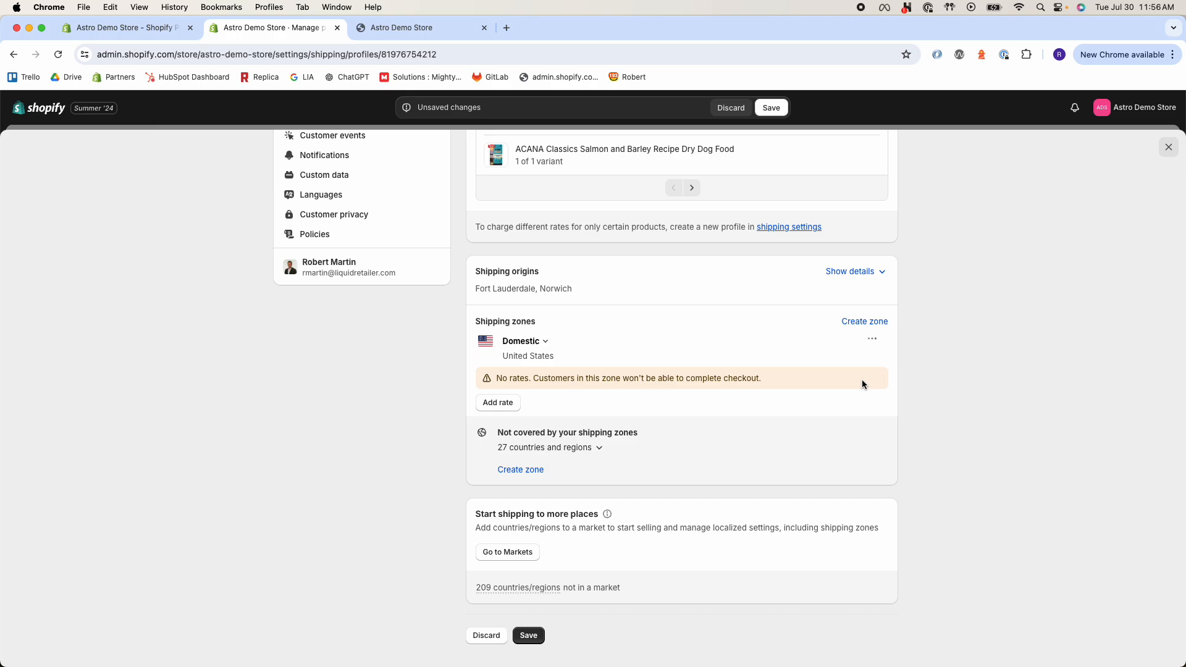
left_click(779, 110)
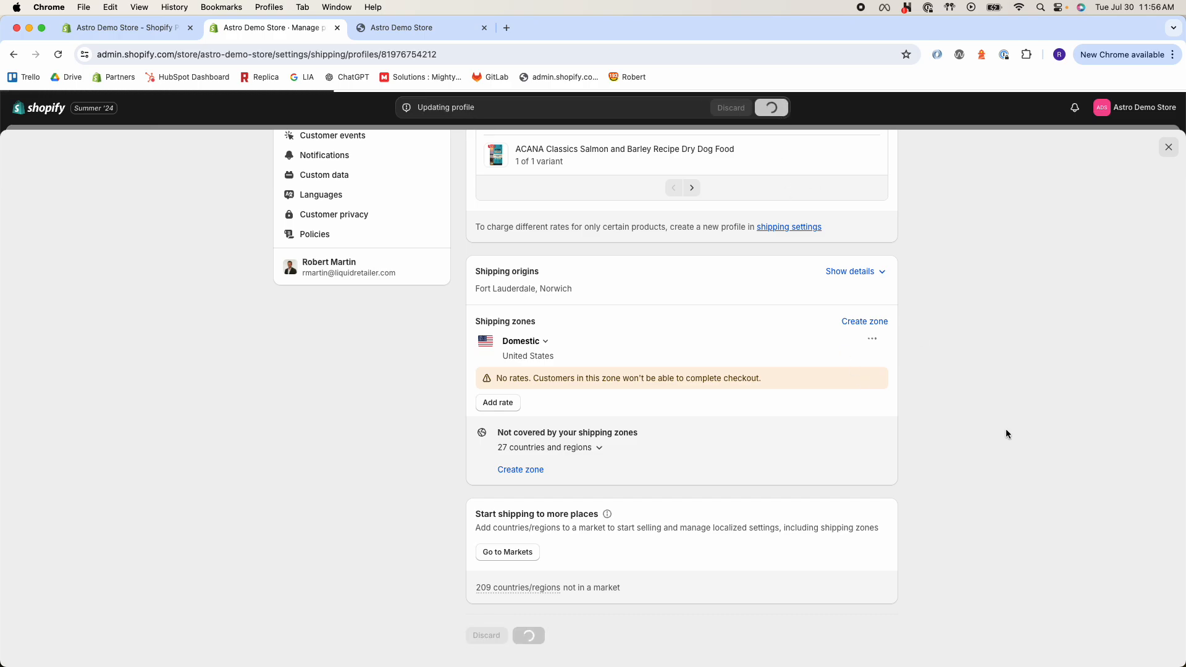
- Examine the carrier-calculated rate options and UPS services available for the Domestic zone, then cancel adding the rate
left_click(873, 340)
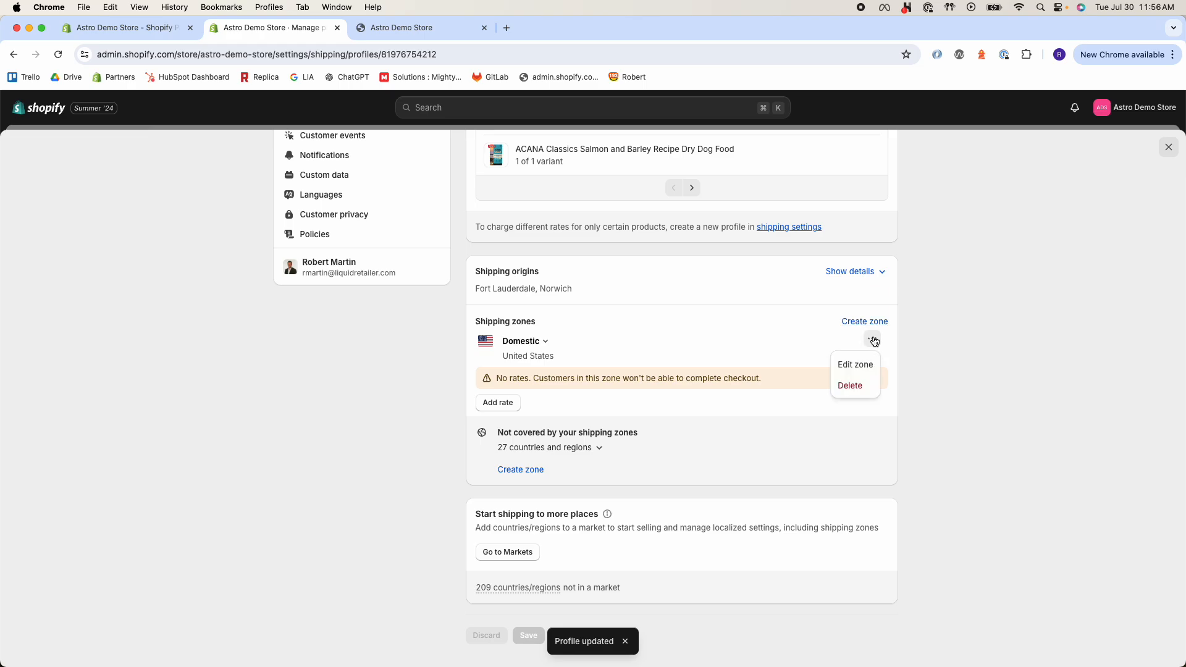
left_click(947, 365)
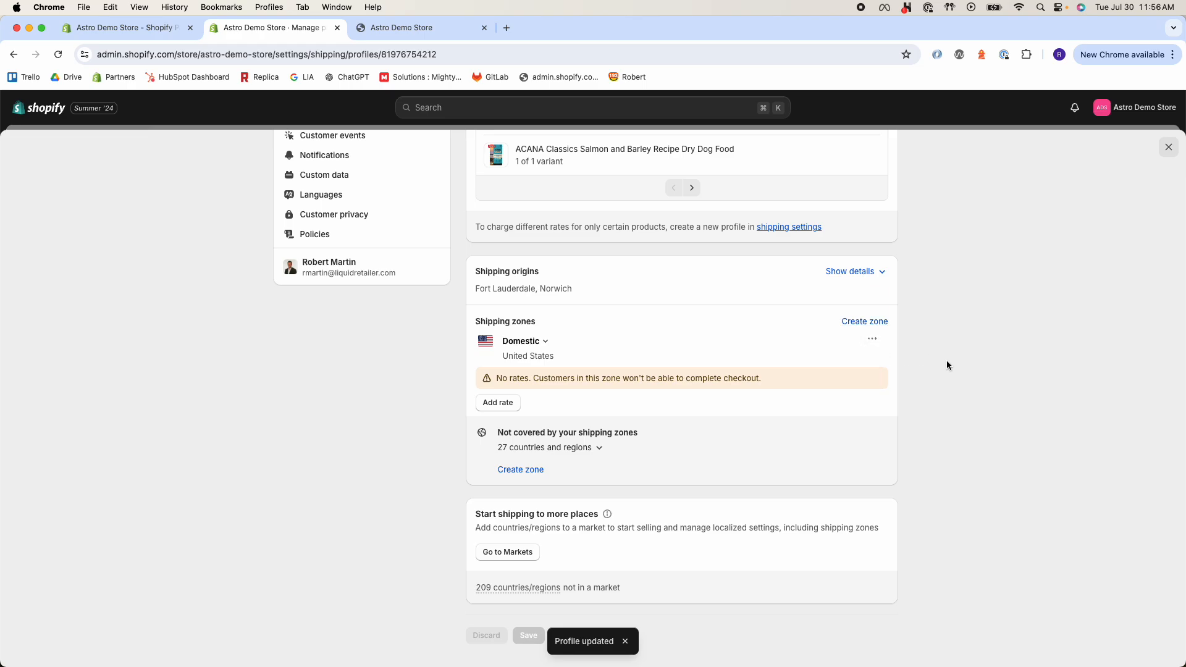
left_click(510, 408)
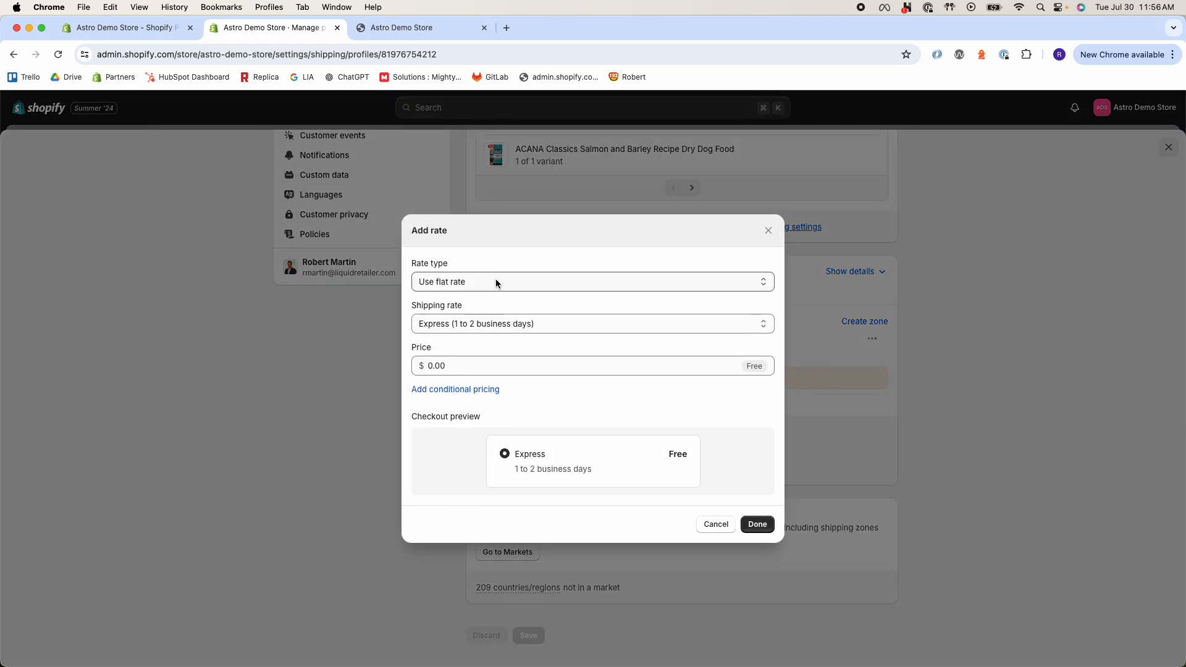
left_click(496, 283)
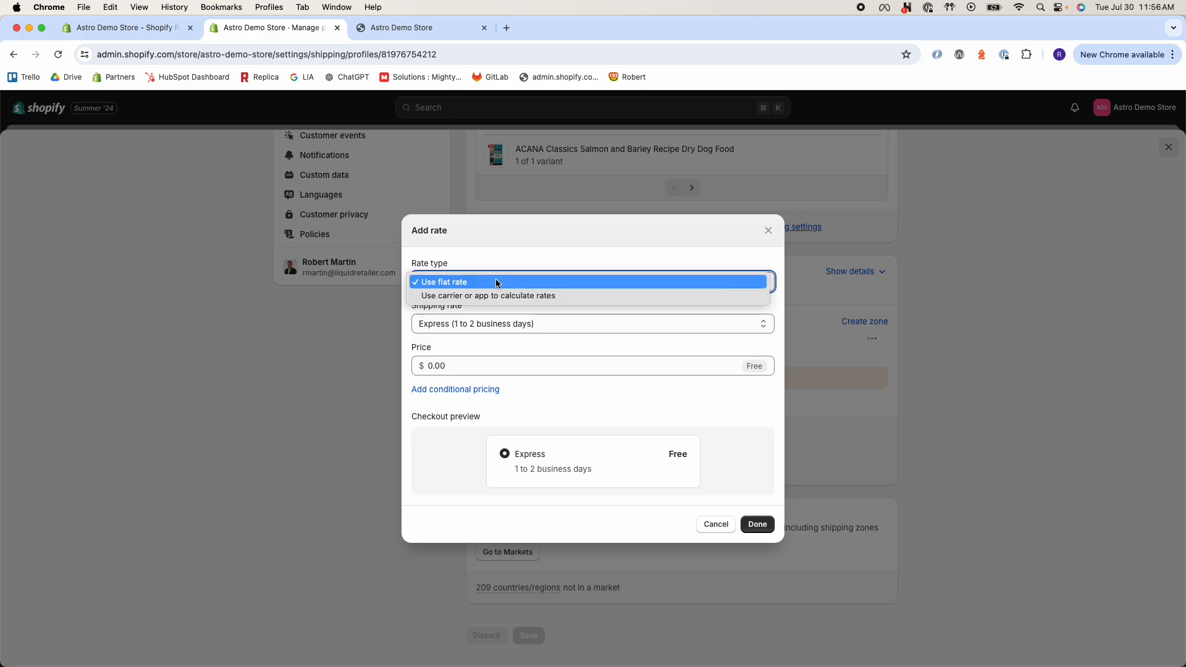
left_click(489, 295)
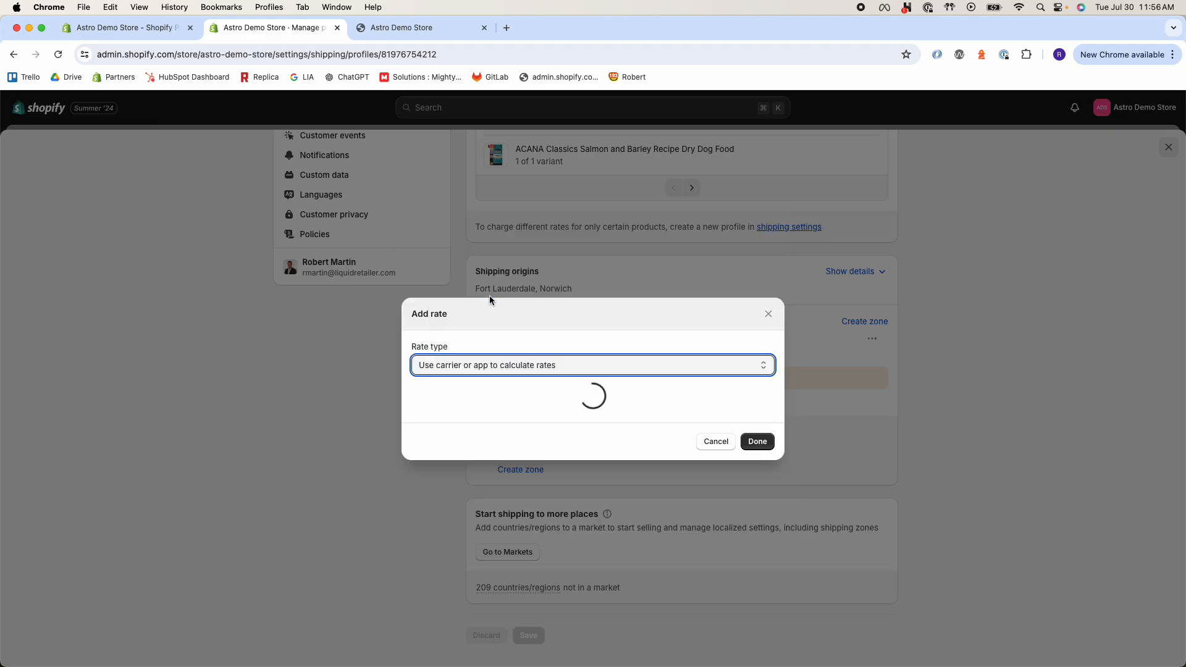
scroll(508, 350, "down", 1)
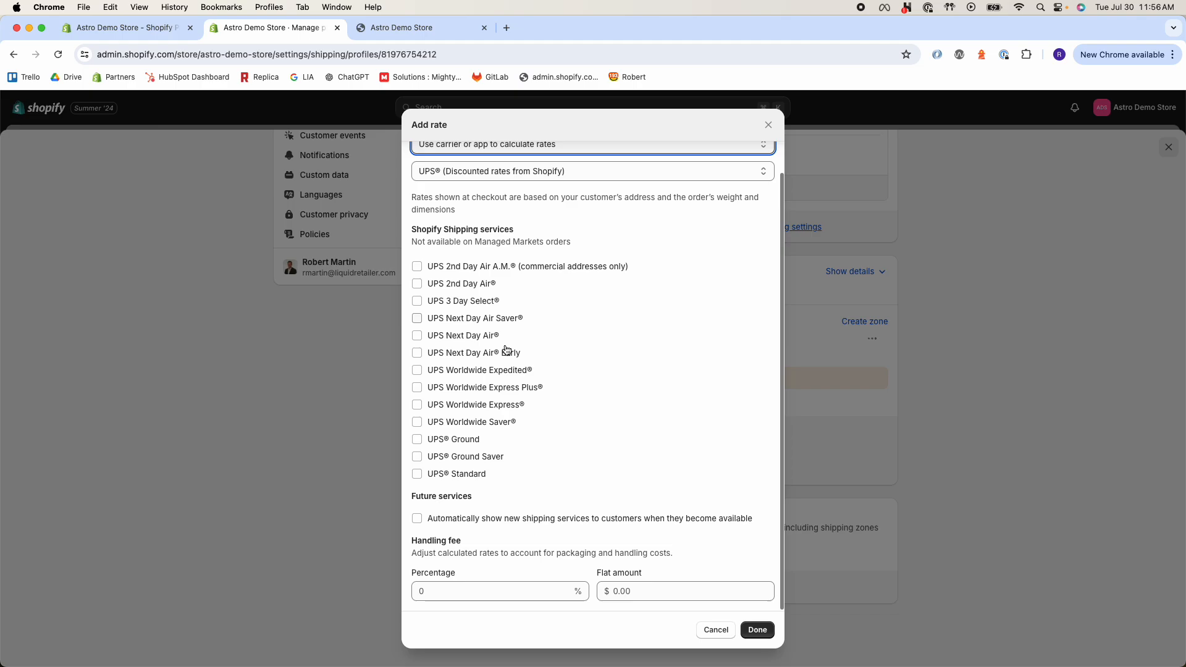
scroll(506, 349, "up", 1)
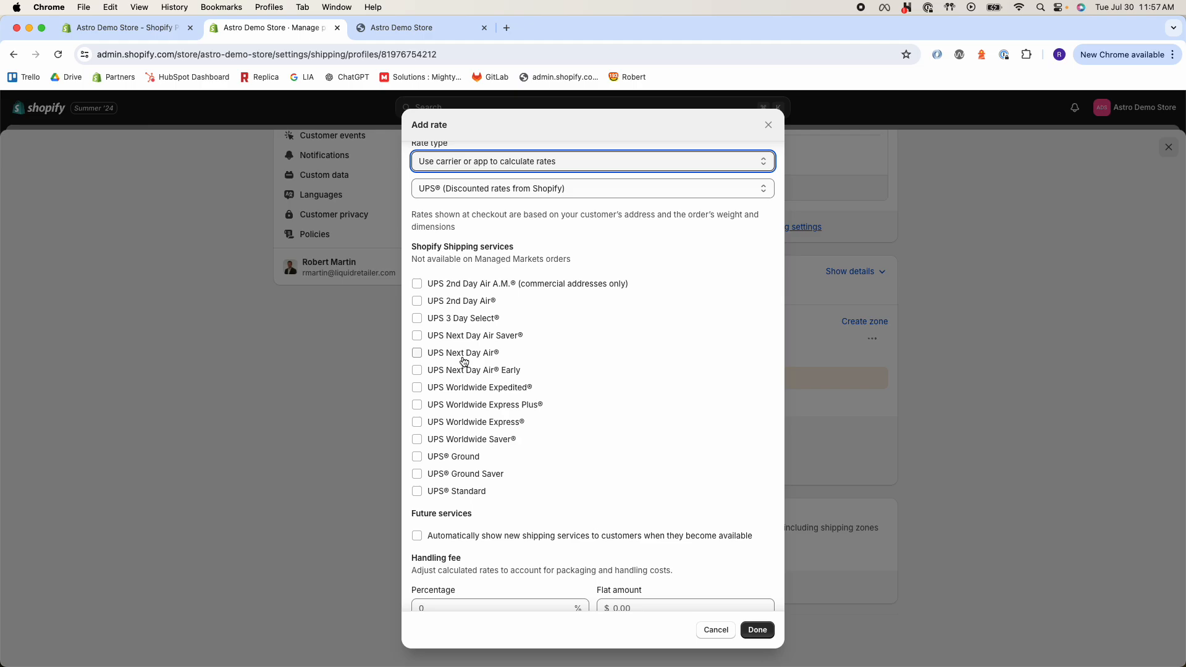
left_click(716, 634)
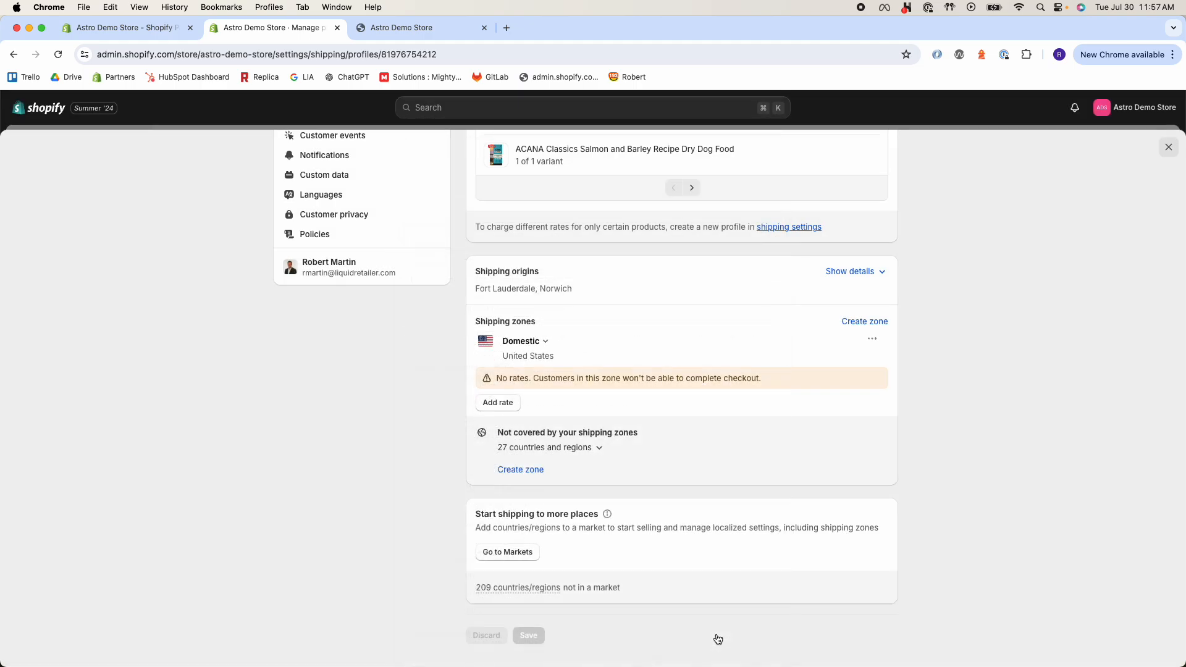
left_click(872, 340)
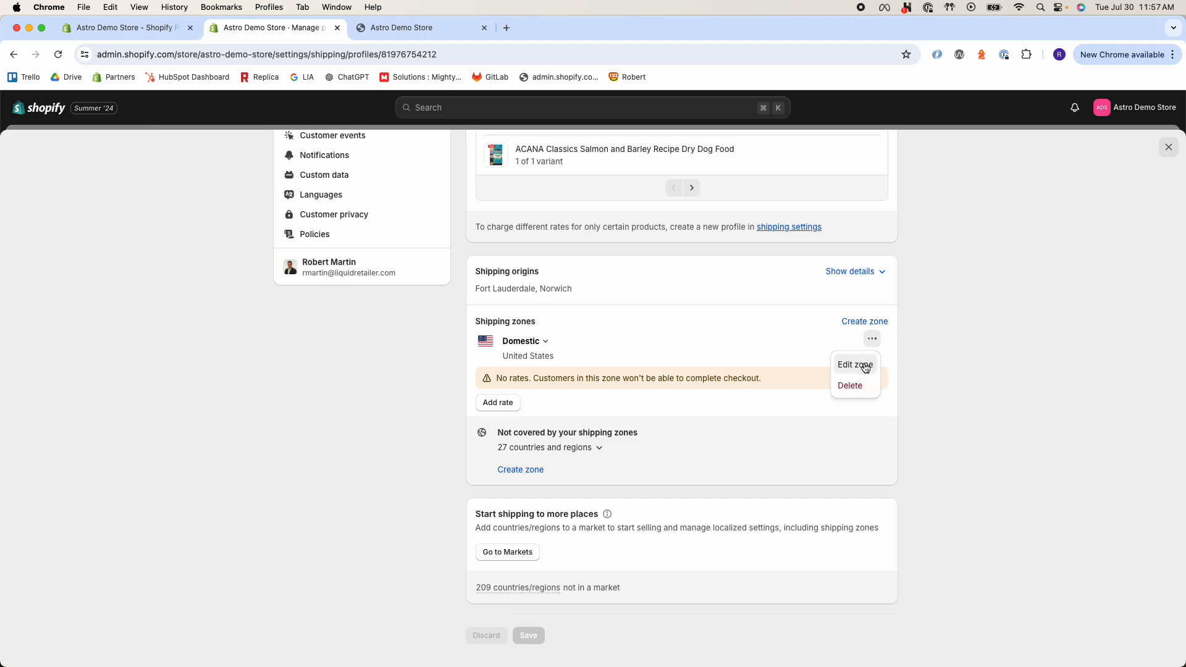
left_click(935, 322)
- Start a custom flat rate for the Domestic zone and name it "3-7 Day Ground Shipping"
left_click(488, 405)
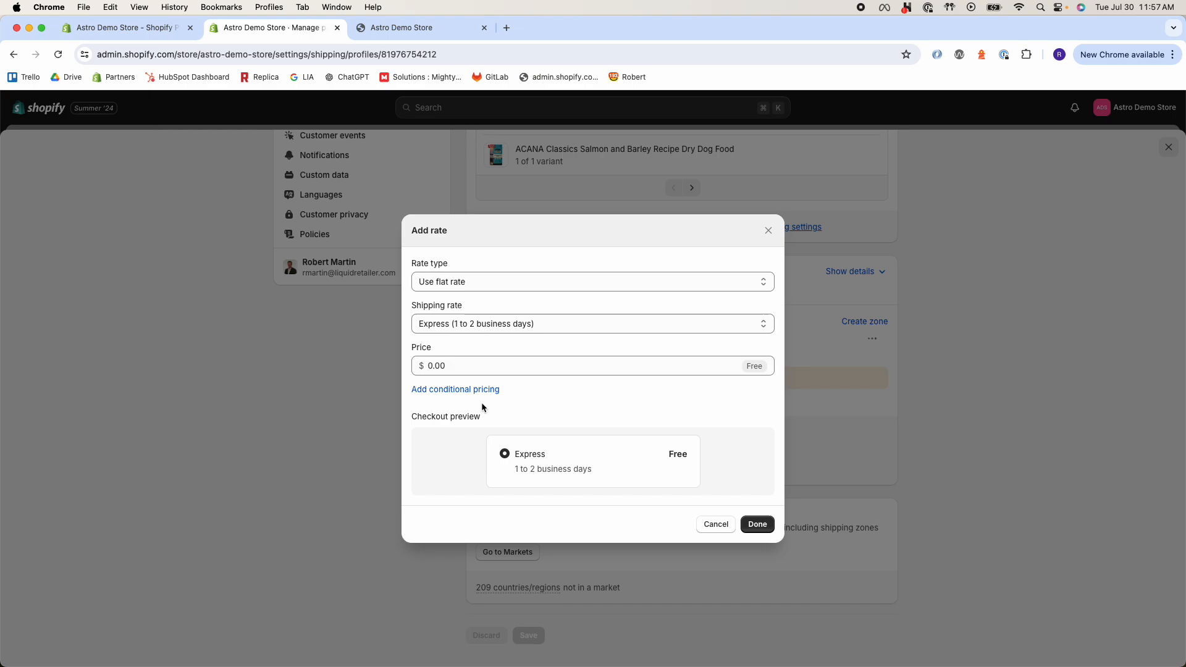
left_click(499, 325)
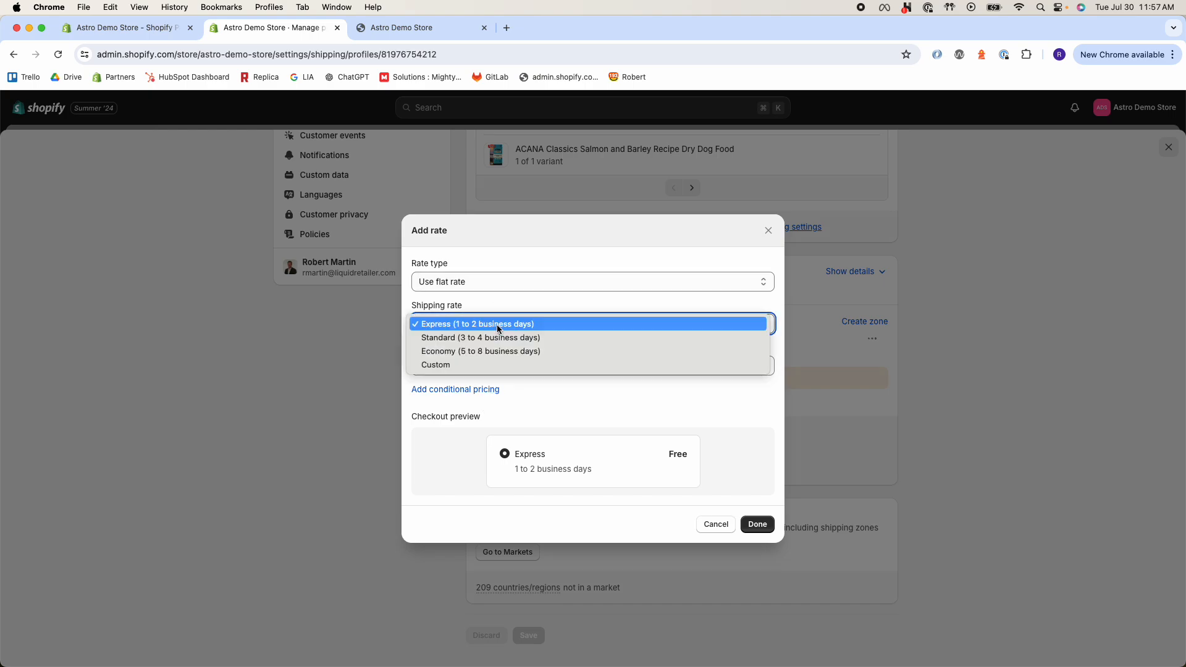
left_click(487, 364)
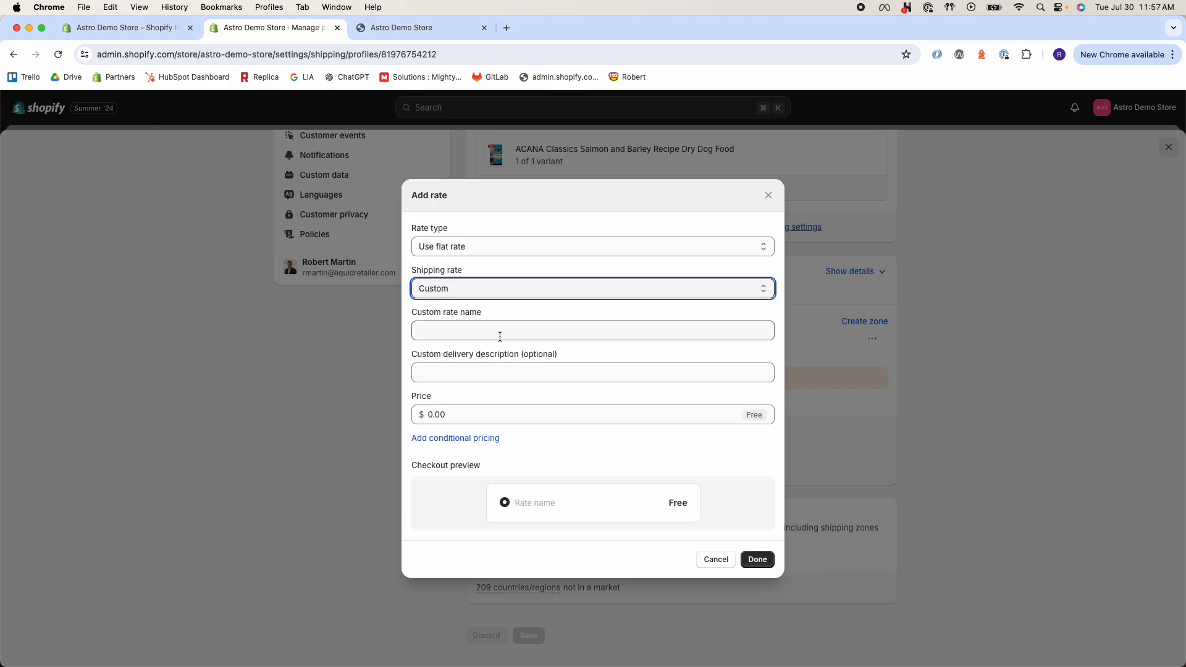
left_click(500, 329)
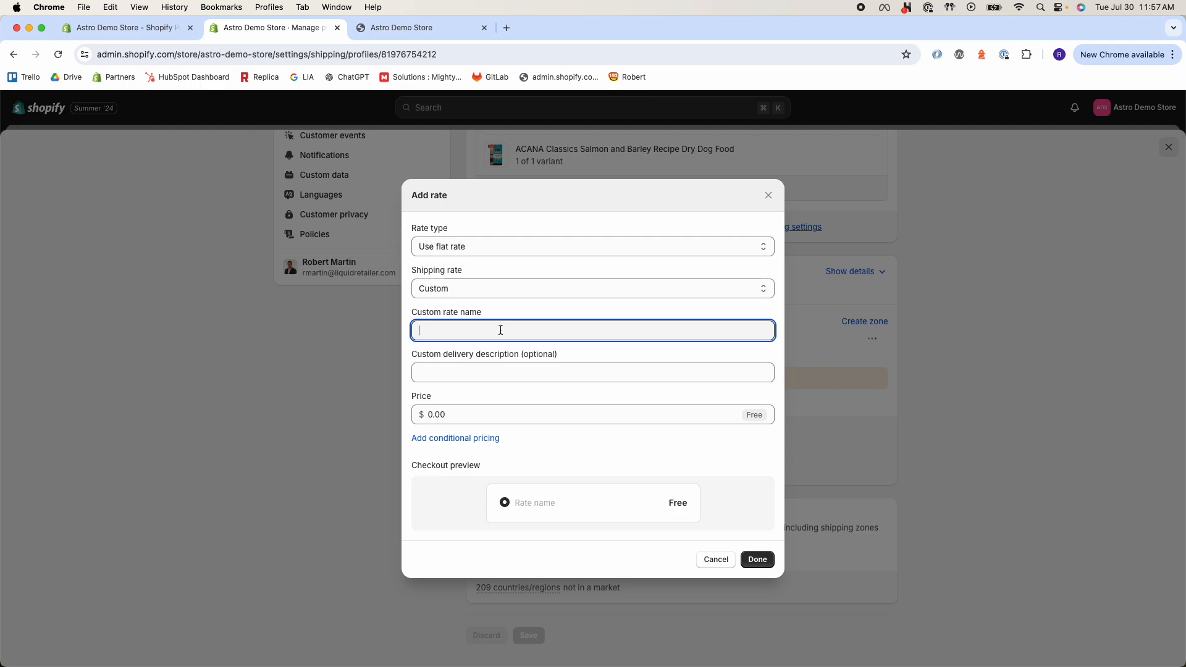
type("3-7 Day Ground Shipping")
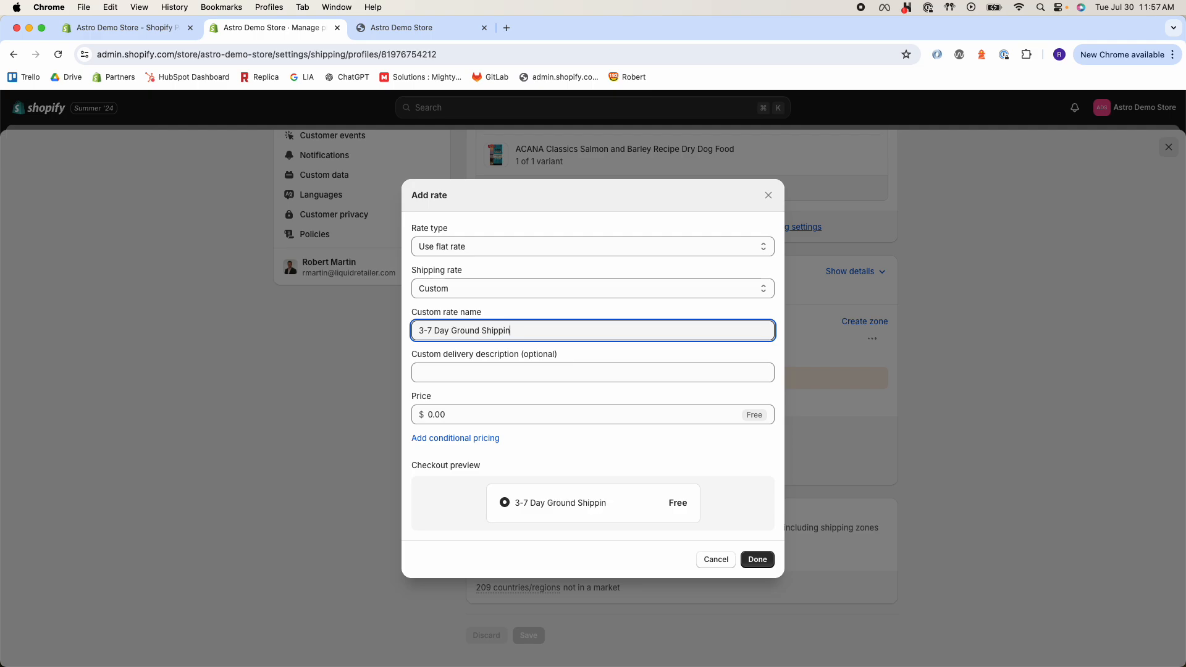
left_click(691, 519)
left_click_drag(690, 519, 517, 502)
- Enter "Quick and cheap shipping!" as the rate's custom delivery description
left_click(479, 367)
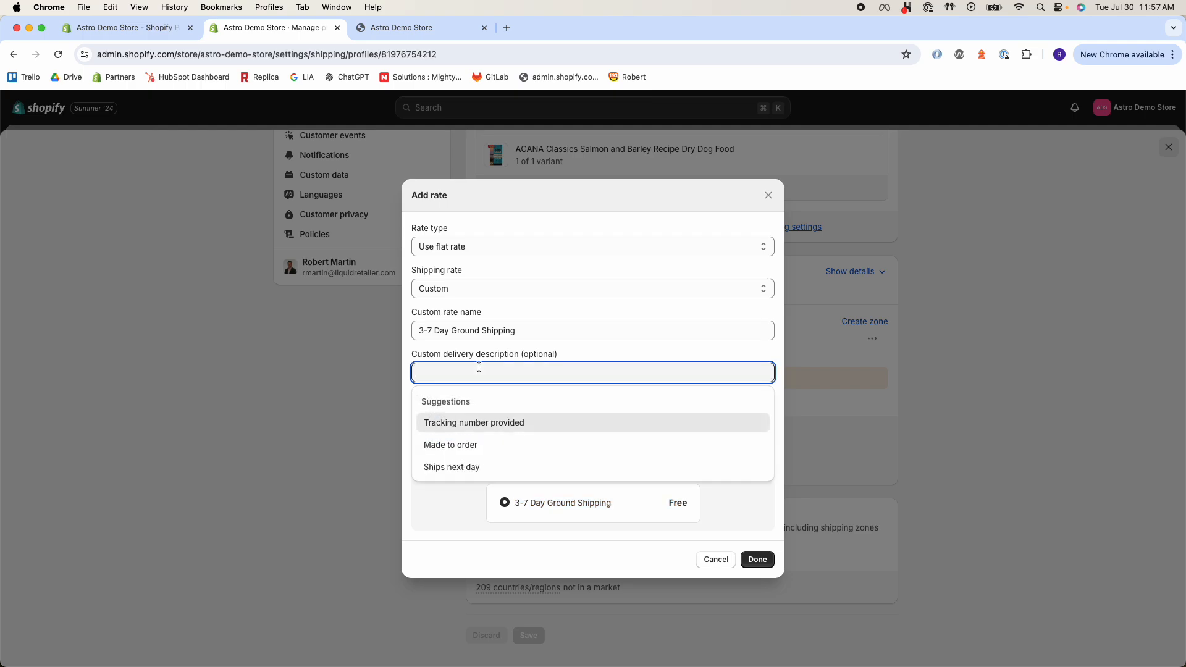
left_click(408, 356)
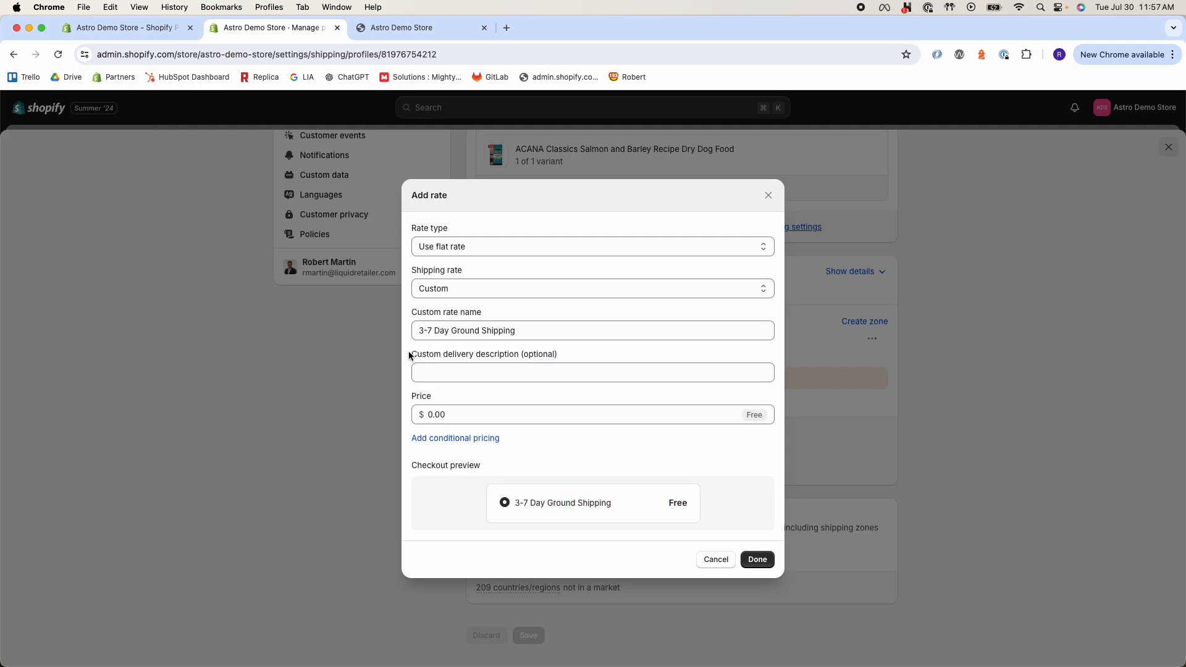
left_click(472, 376)
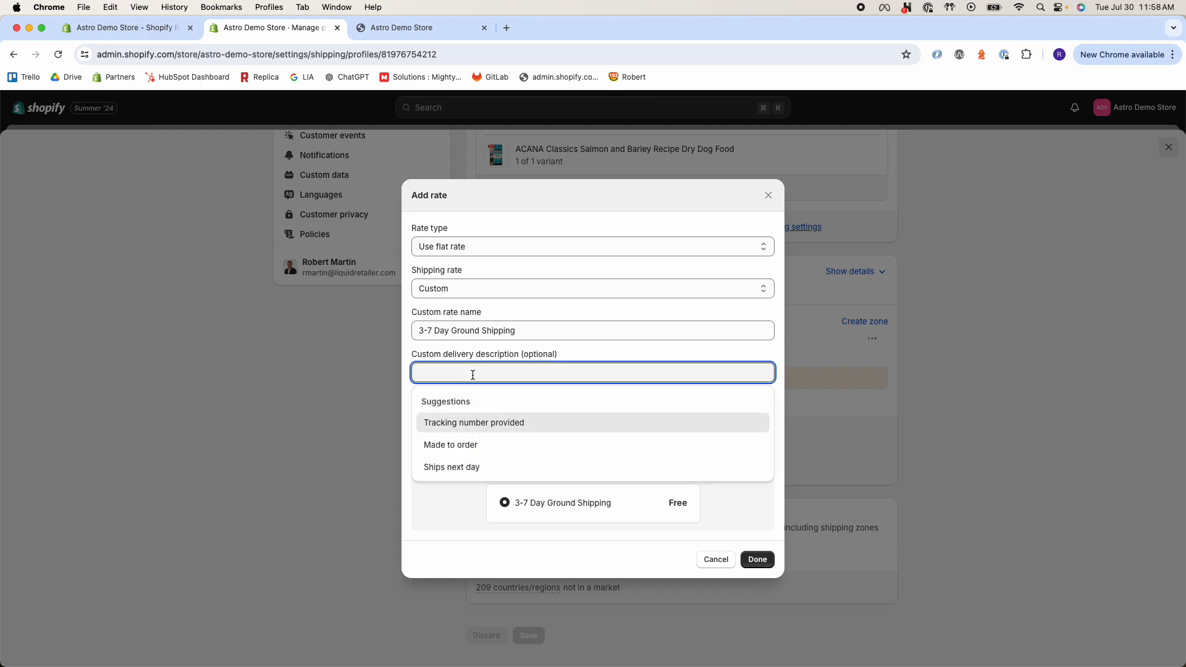
type("Quick and ")
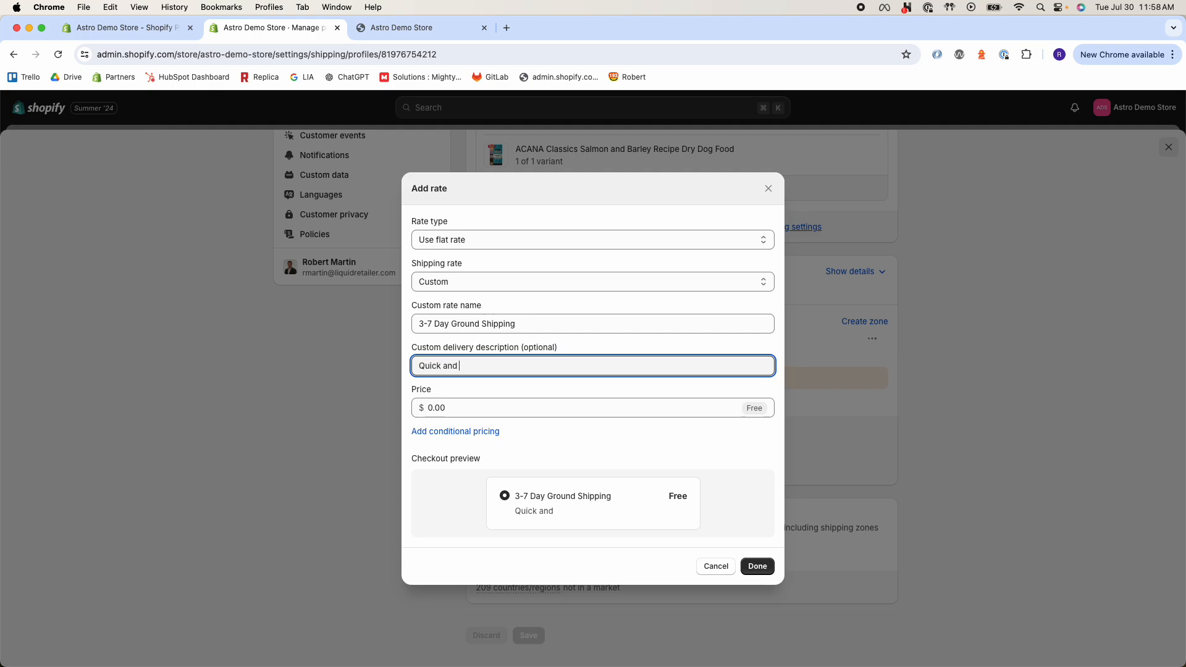
type("cheap shipping!")
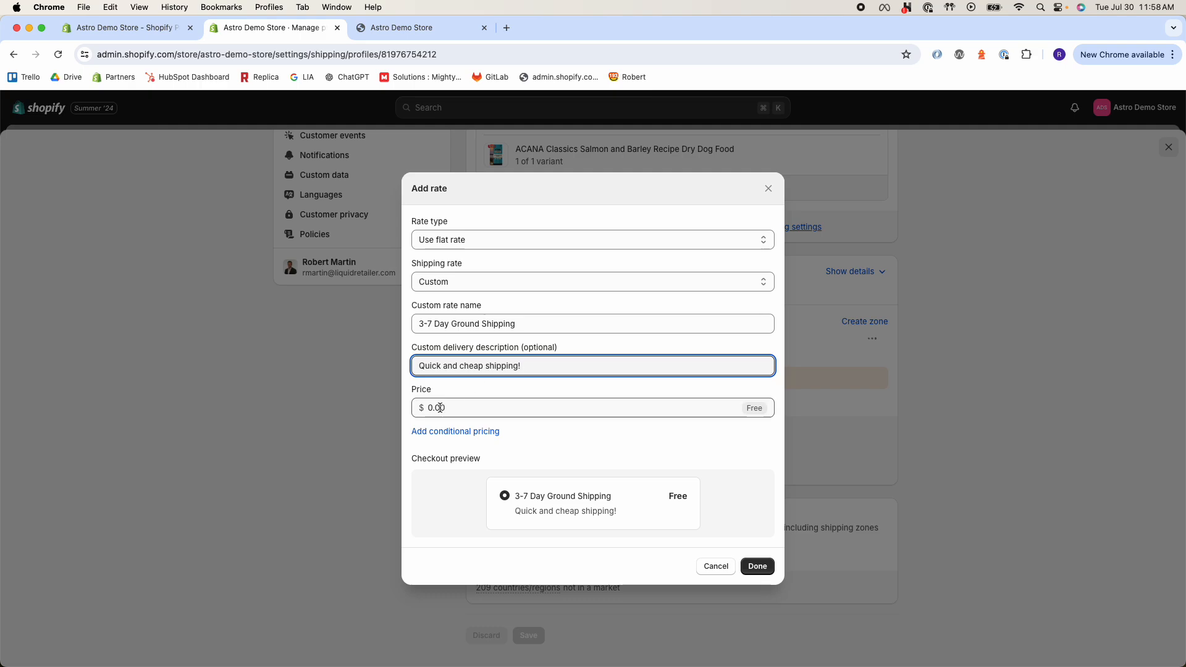
- Add conditional pricing based on order price, with a minimum of $0.00 and a maximum of $99.00
left_click(451, 432)
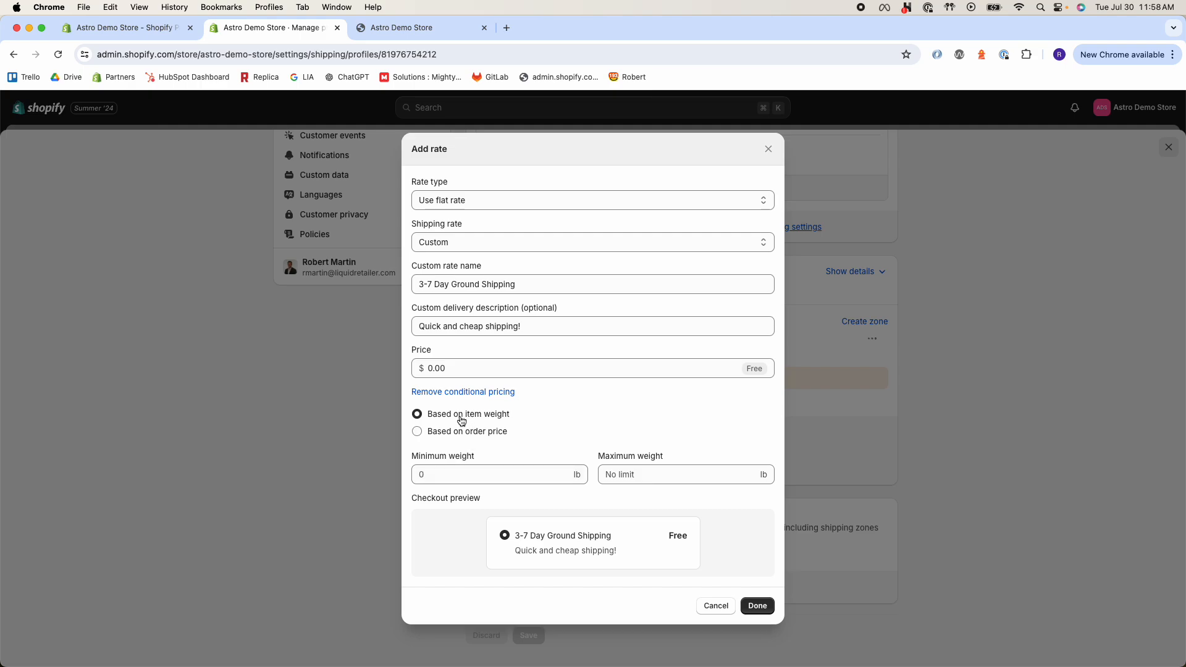
left_click(416, 432)
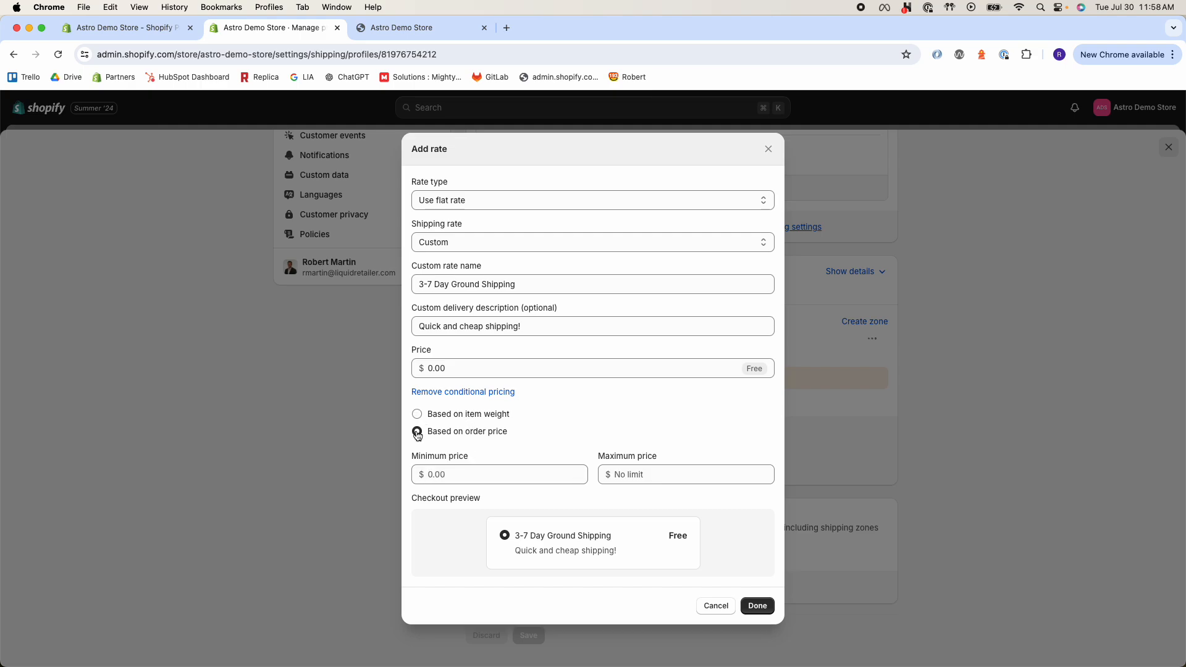
left_click(431, 475)
type("0.00")
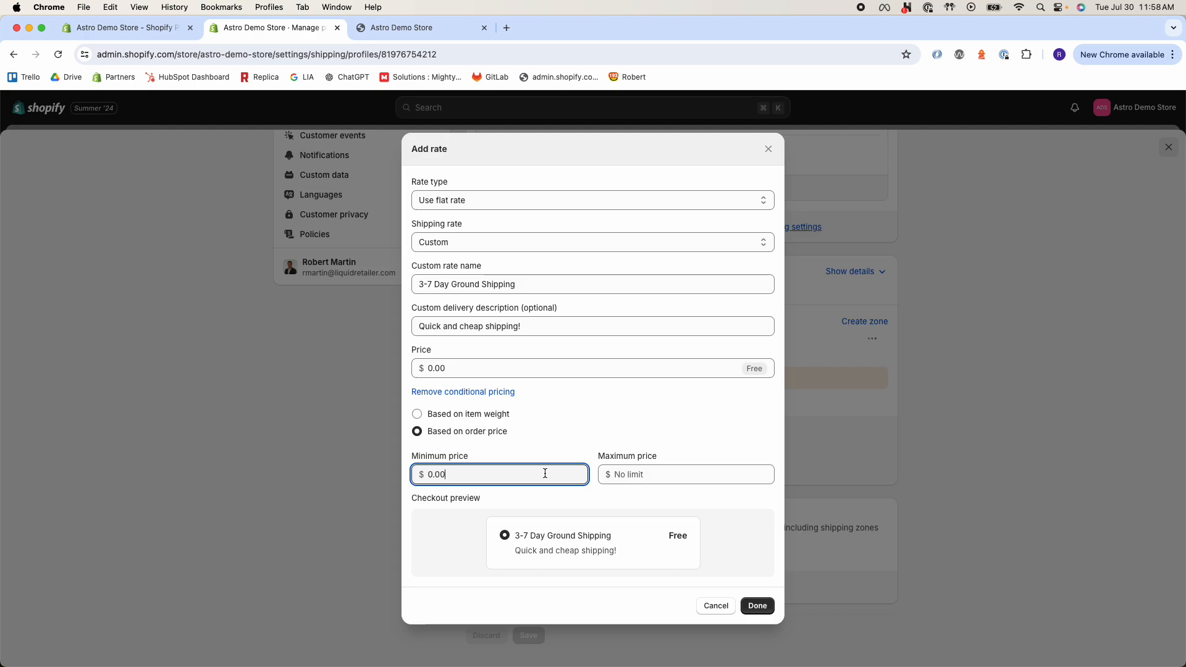
left_click(626, 473)
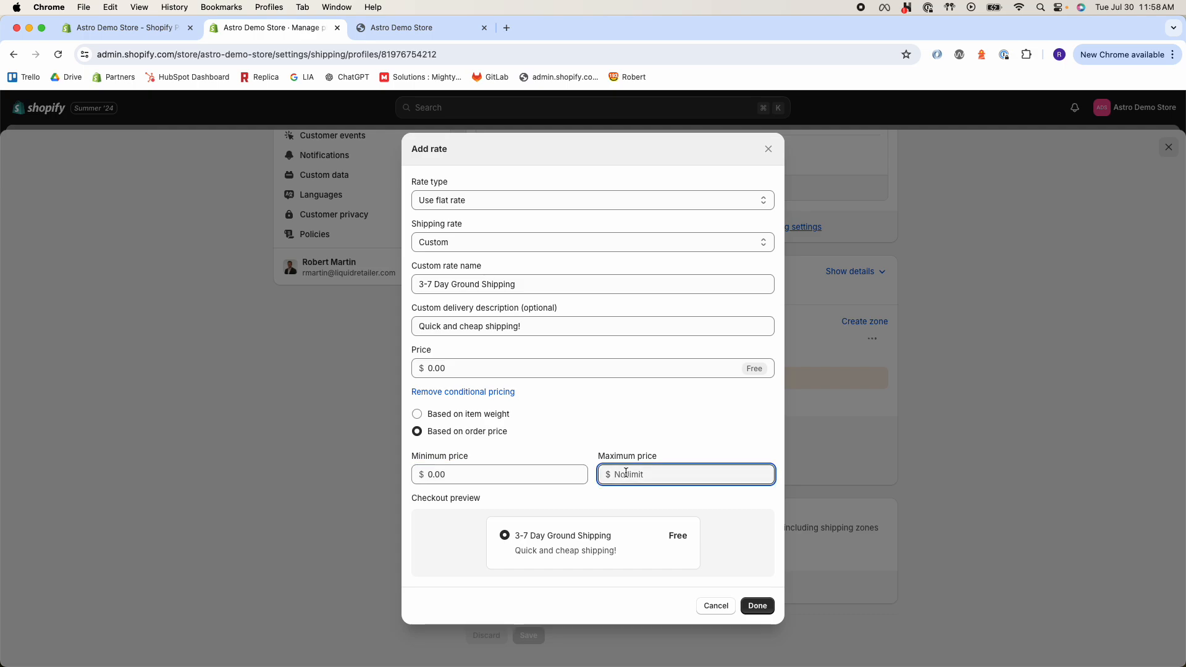
type("99.00")
key("BackSpace")
type("0")
- Set the ground shipping rate's price to $10.00 and add the rate to the Domestic zone
left_click(415, 367)
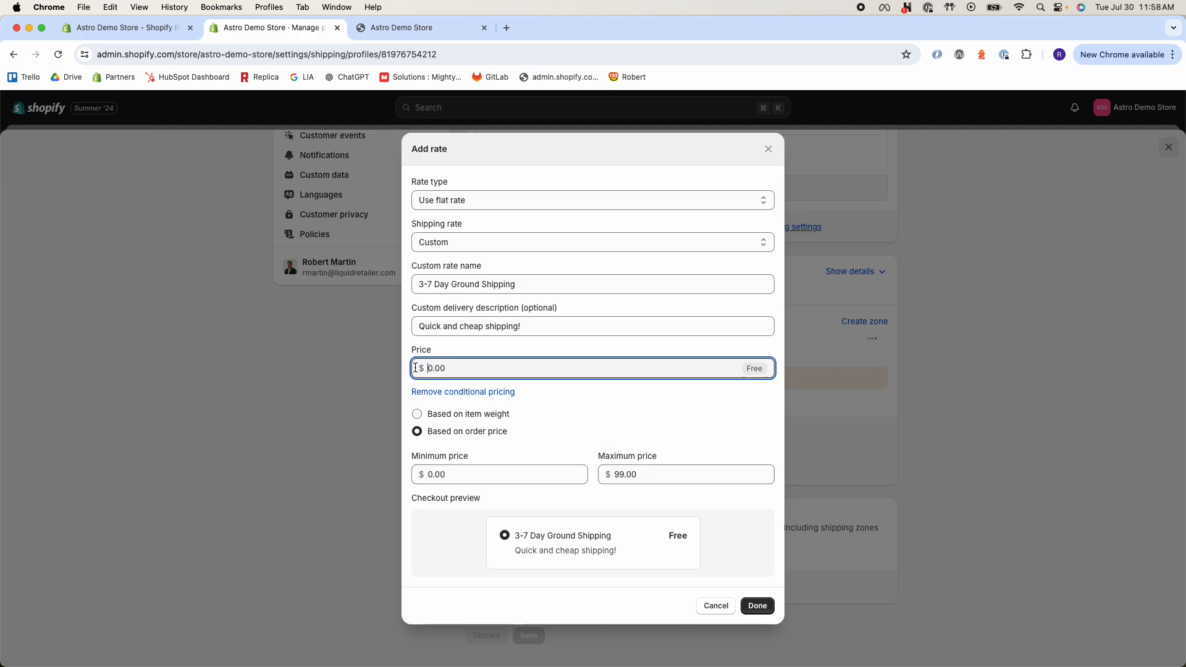
type("1")
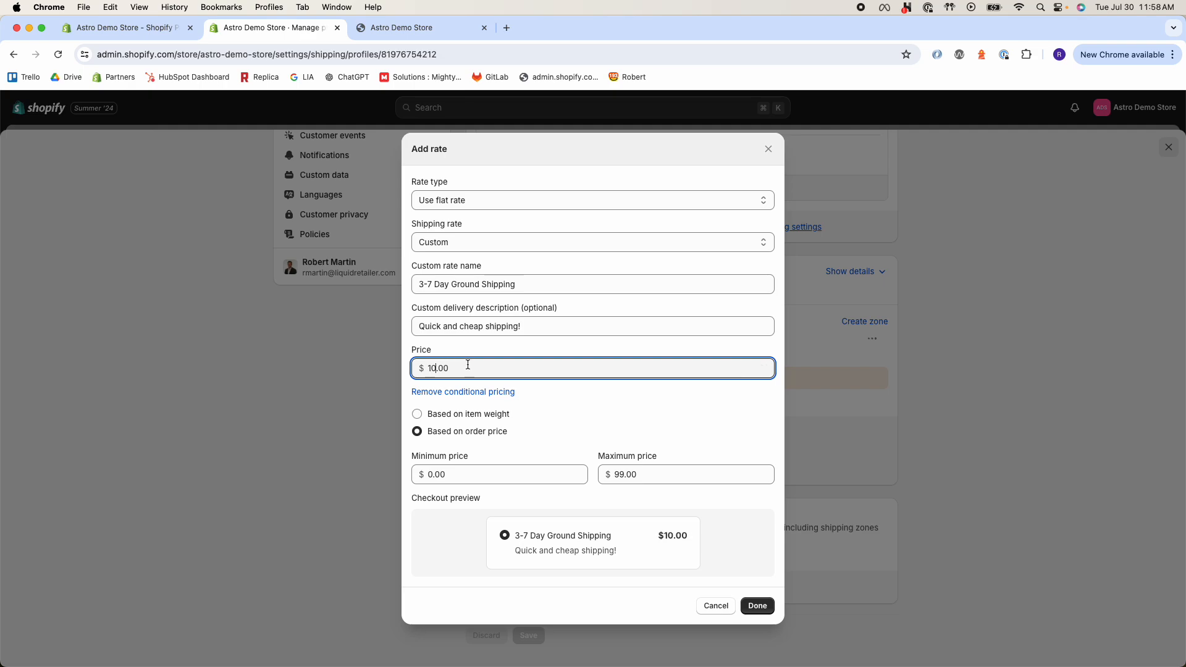
left_click(763, 412)
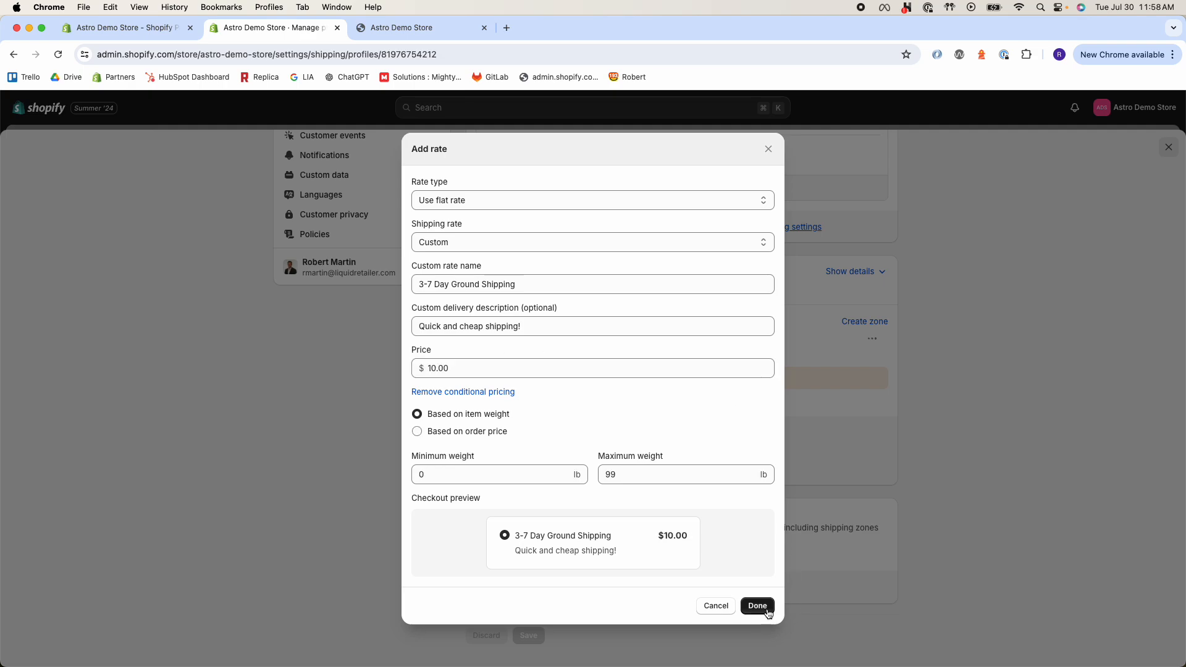
left_click_drag(613, 535, 512, 536)
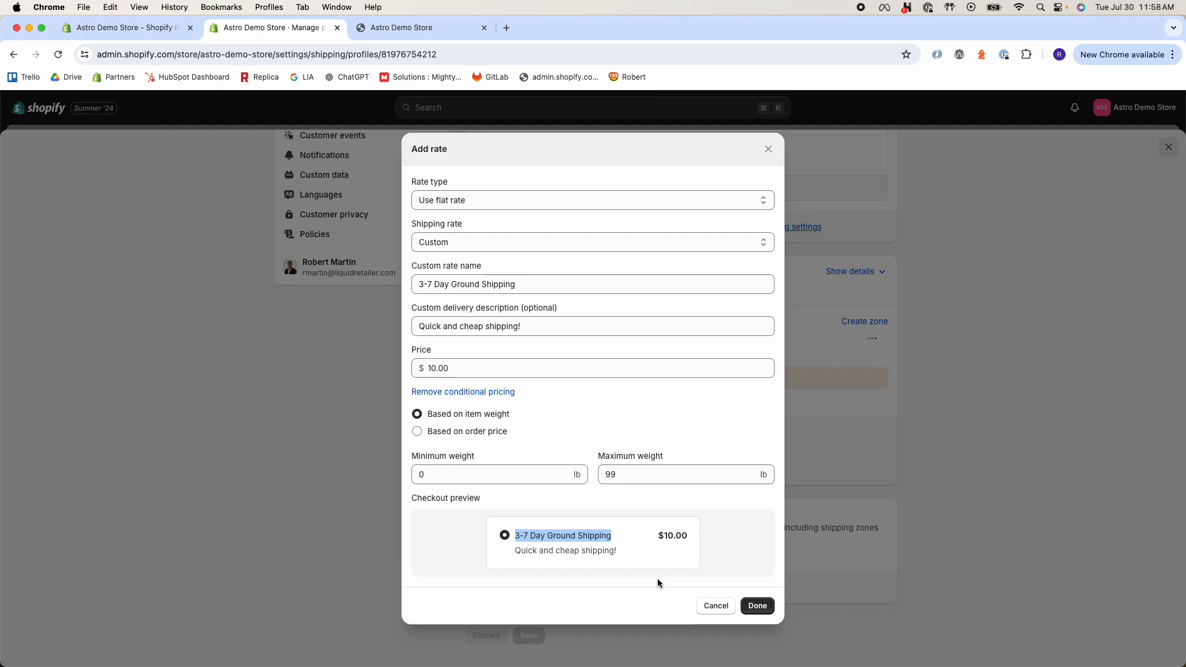
left_click(757, 608)
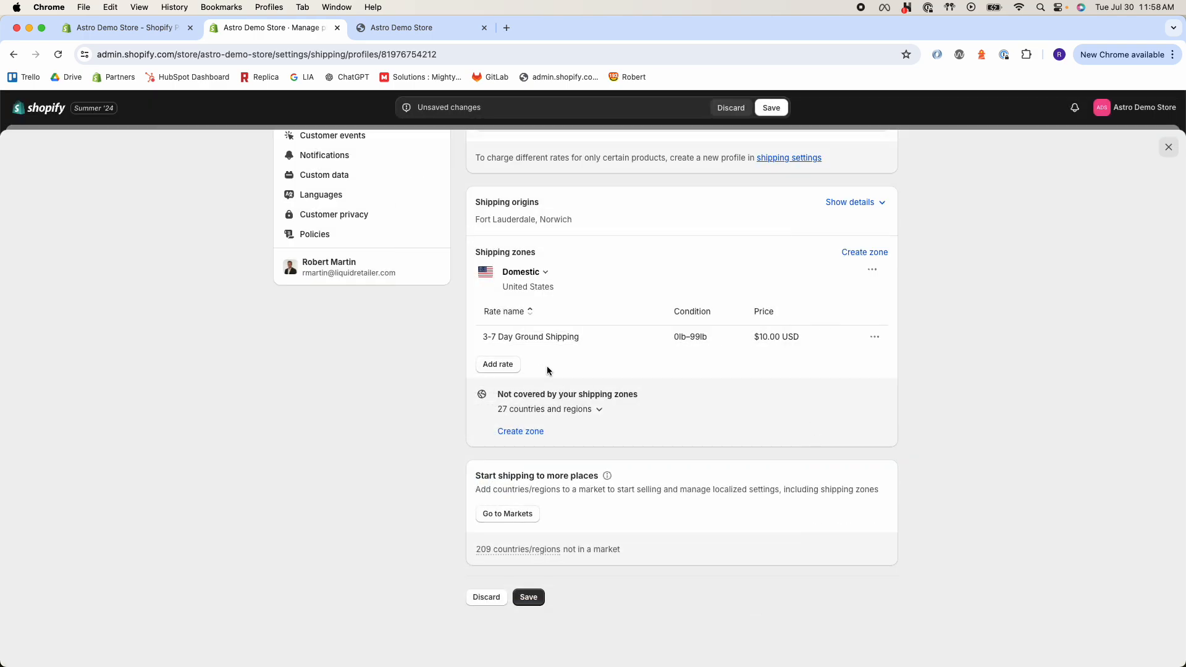
- Start a second custom flat rate based on order price and name it "3-7 Day Ground Shipping"
left_click(500, 365)
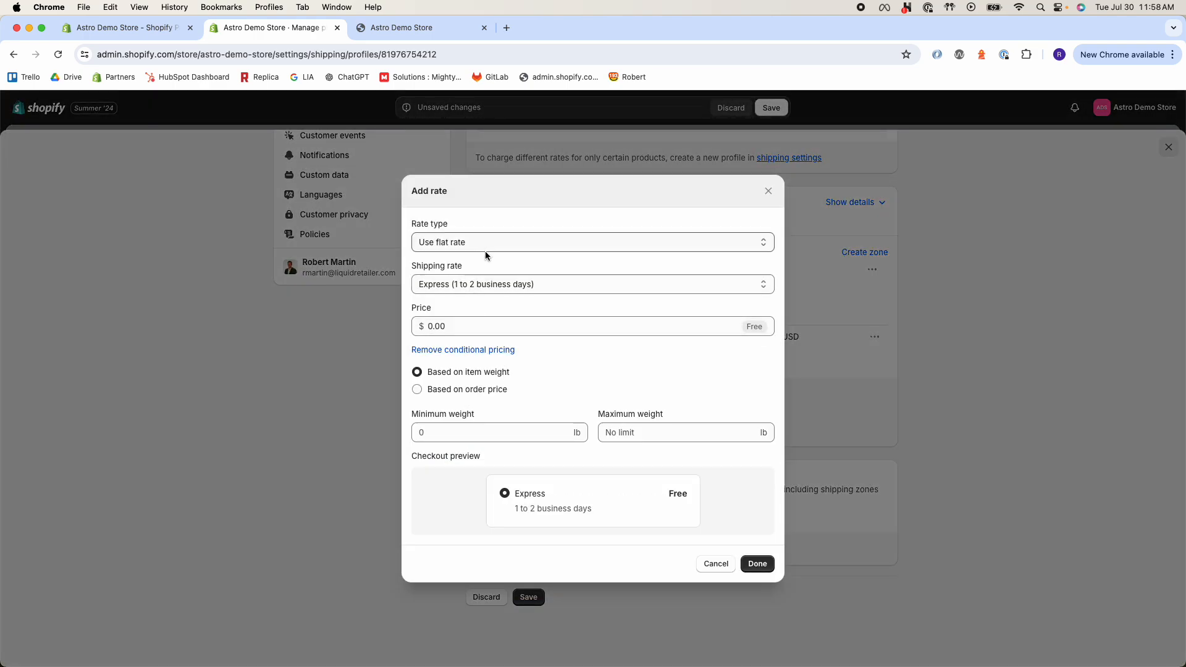
left_click(461, 390)
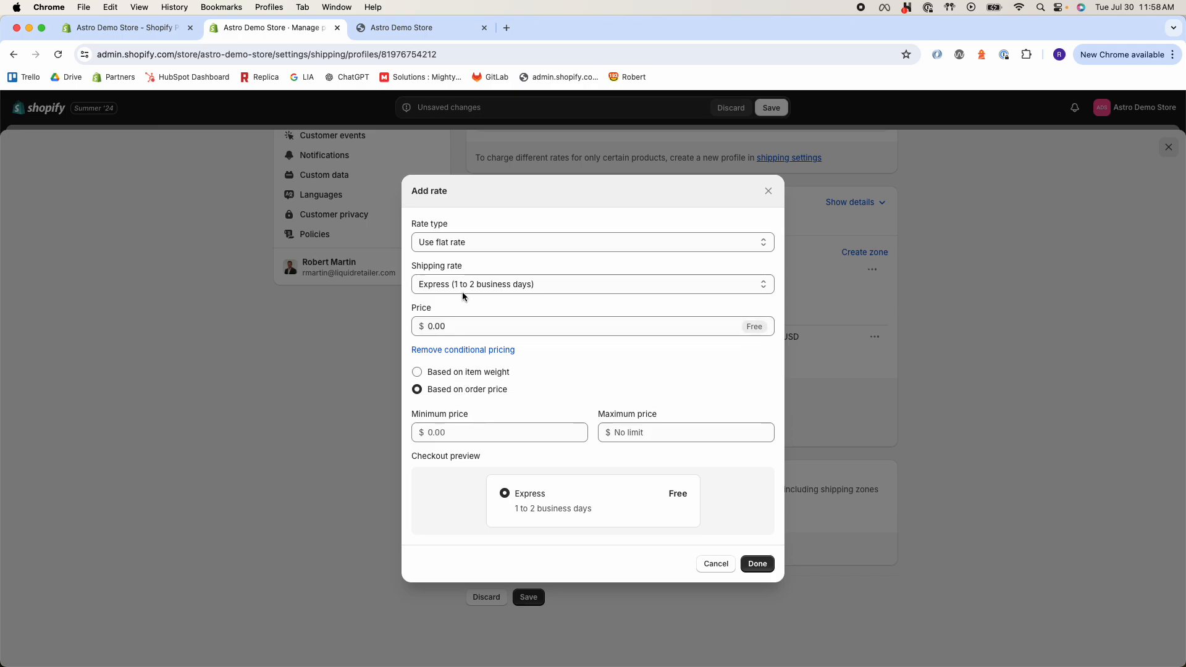
left_click(488, 243)
left_click(488, 243)
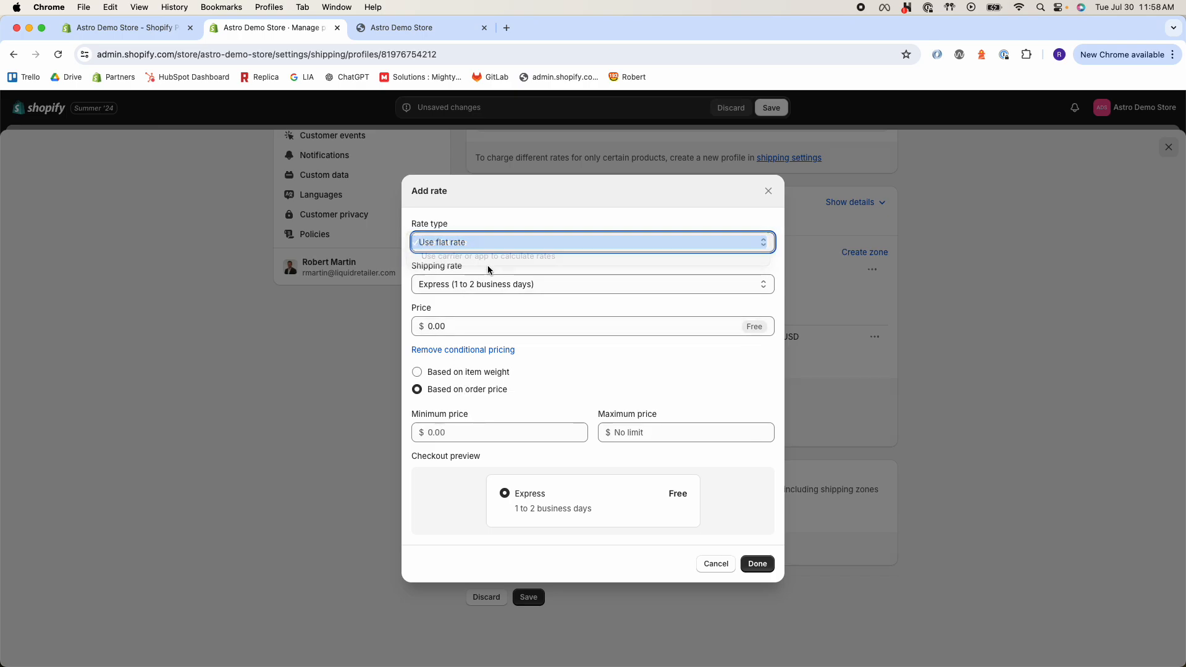
left_click(488, 284)
left_click(474, 324)
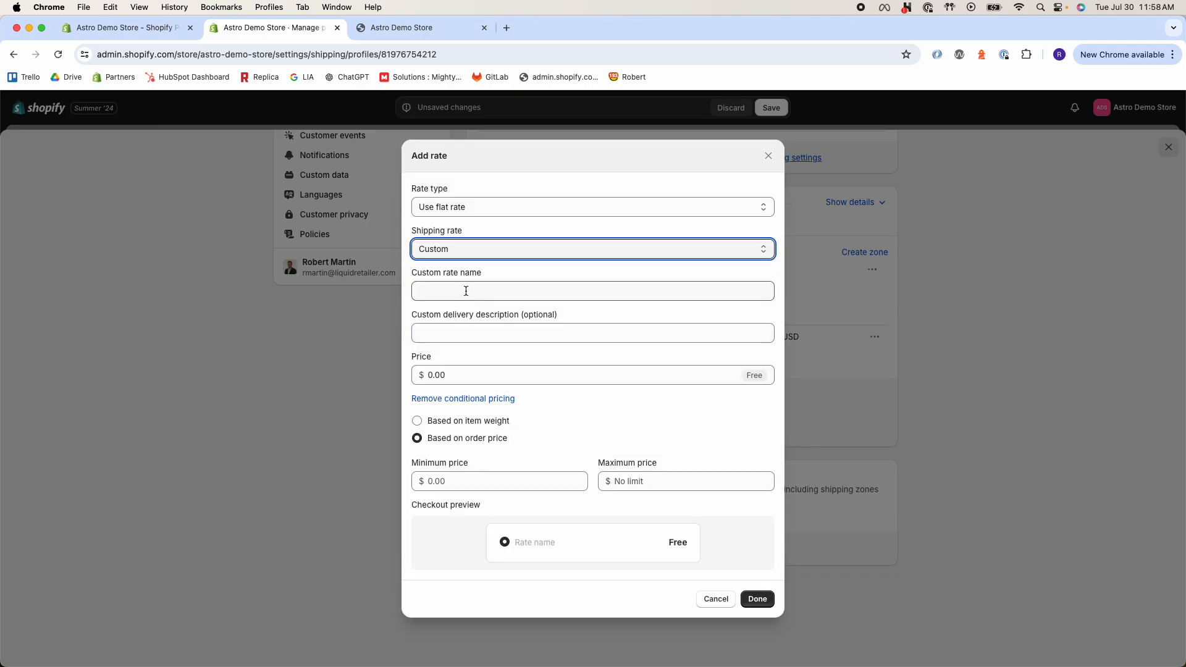
left_click(465, 291)
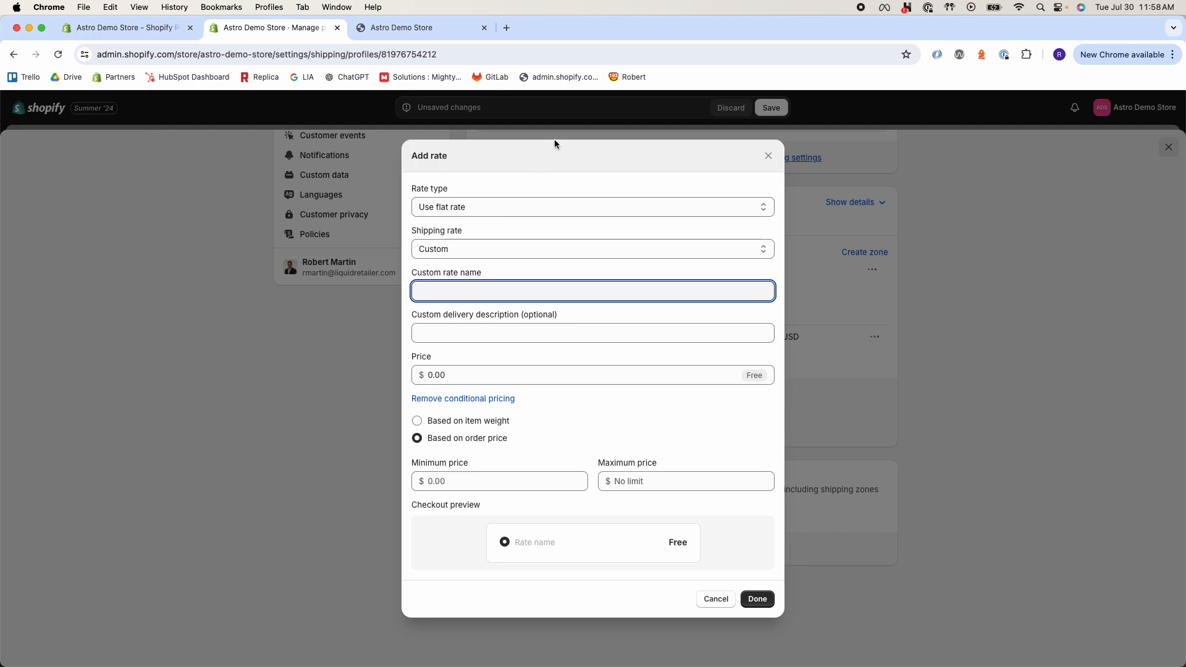
type("3-7 Day Ground Shippin")
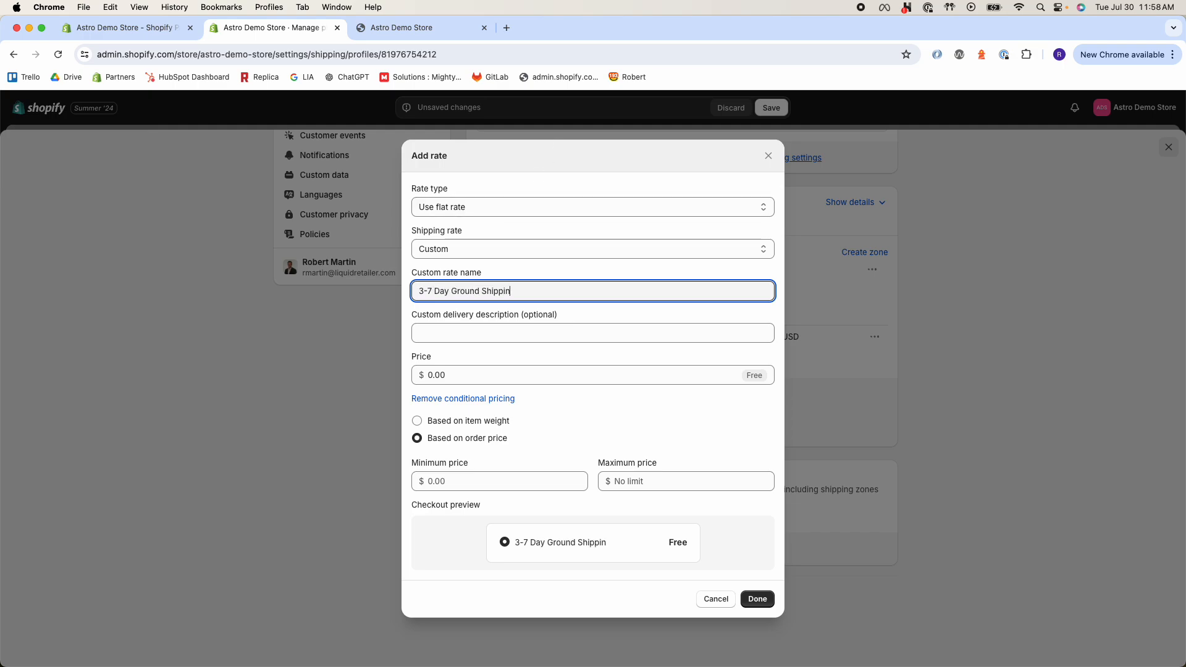
type("g")
- Set the free rate's minimum order price to $99.01 with no maximum, add the rate, and save the profile
left_click(430, 483)
type("99")
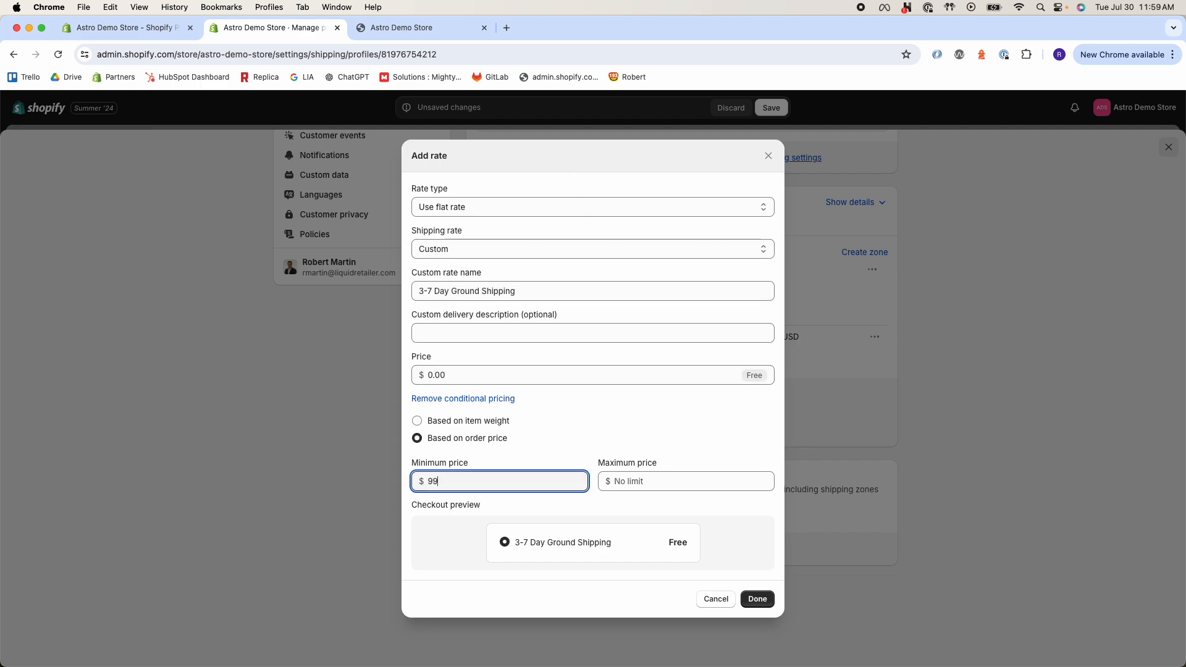
type(".01")
left_click(636, 480)
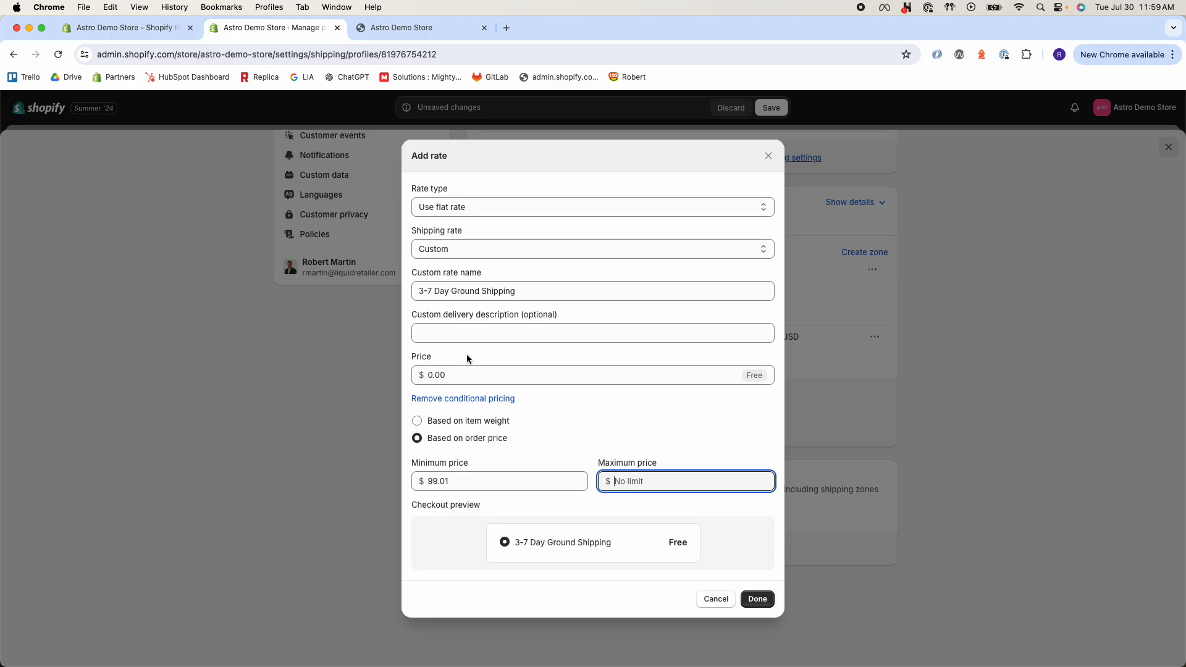
left_click(766, 598)
left_click(772, 107)
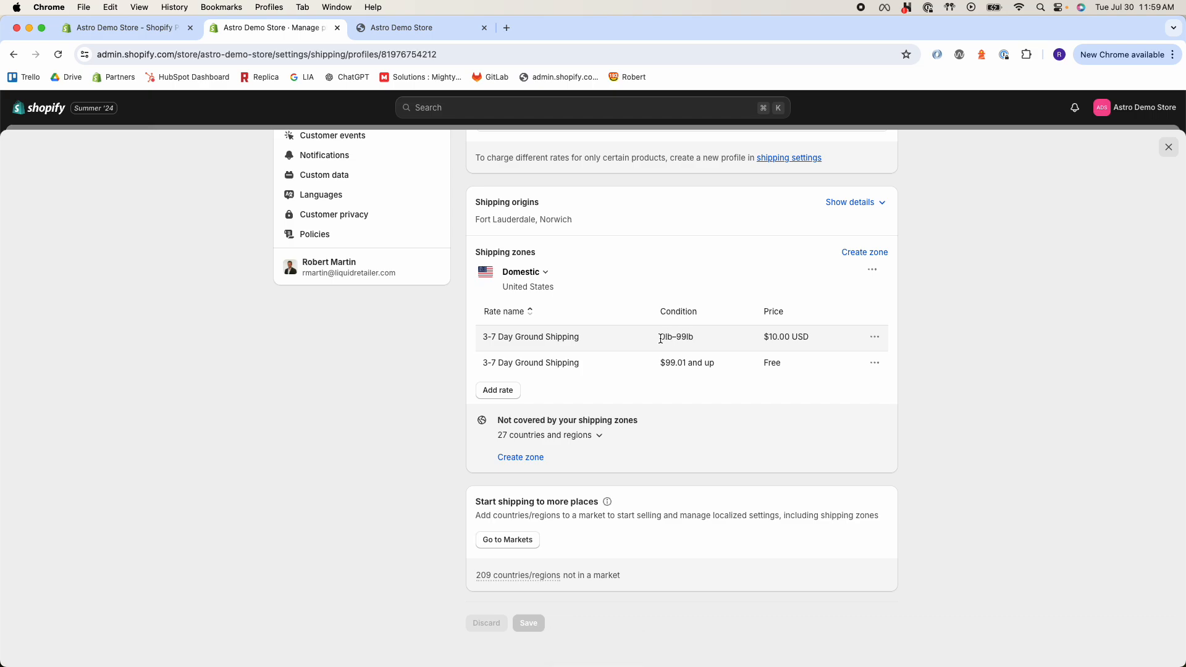
- Switch the $10.00 ground shipping rate's condition to order price from $0.00 to $99.00 and save the profile
left_click(874, 337)
left_click(853, 362)
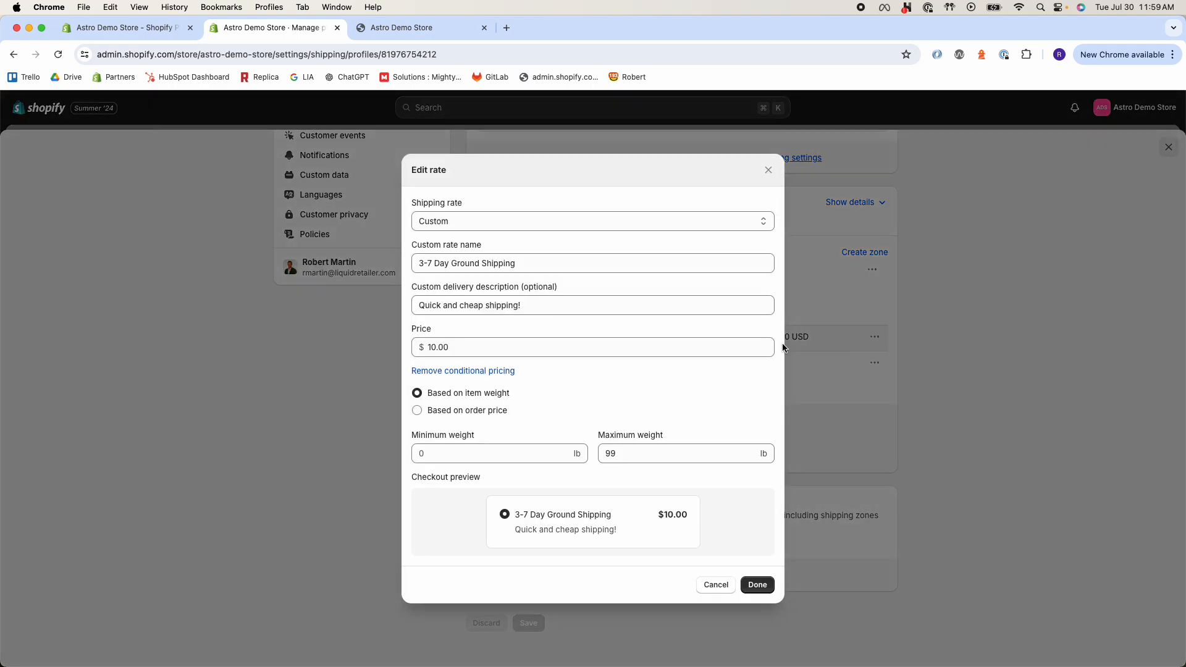
left_click(418, 410)
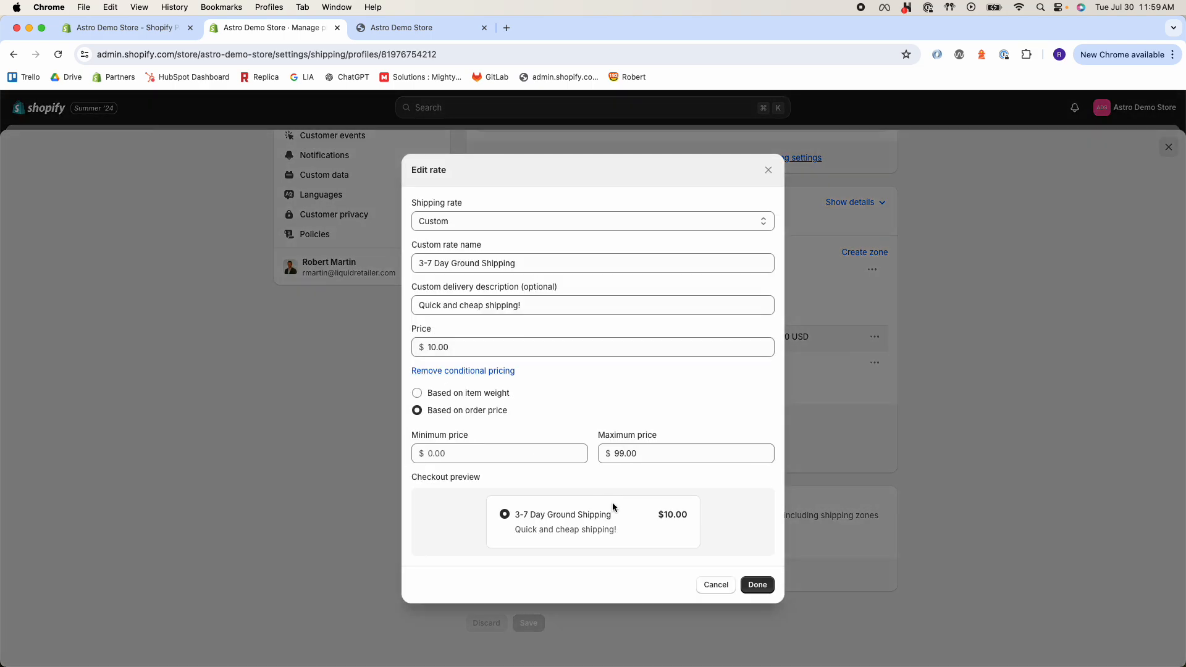
left_click(476, 457)
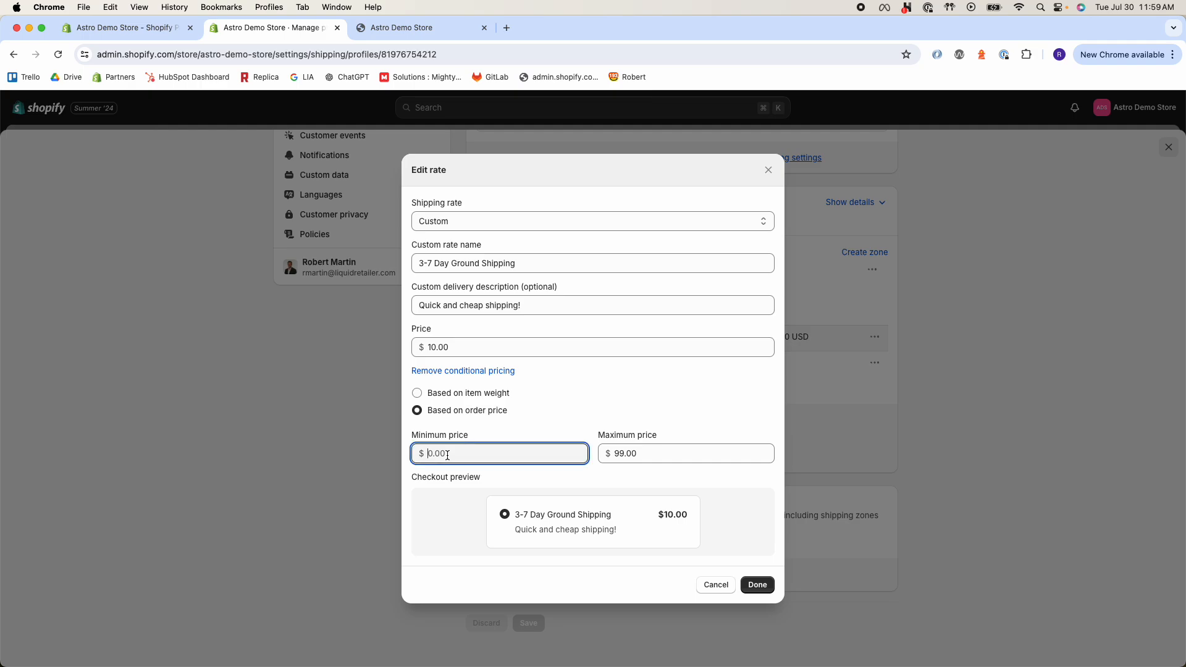
left_click(758, 584)
left_click(772, 108)
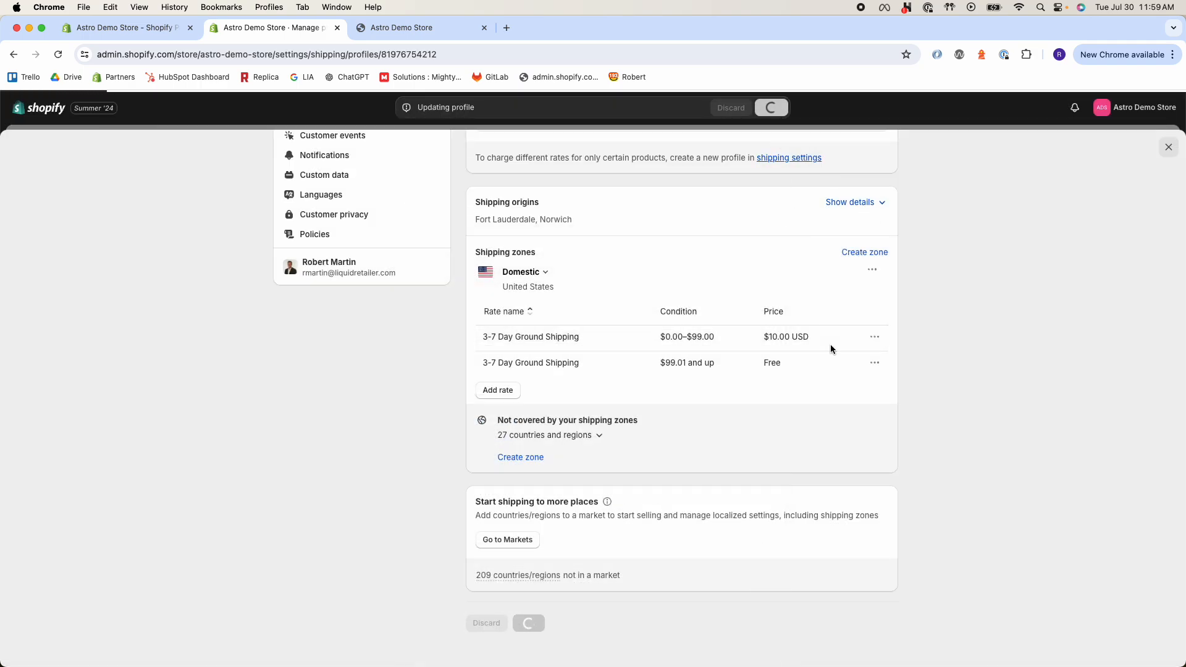
left_click_drag(810, 337, 758, 336)
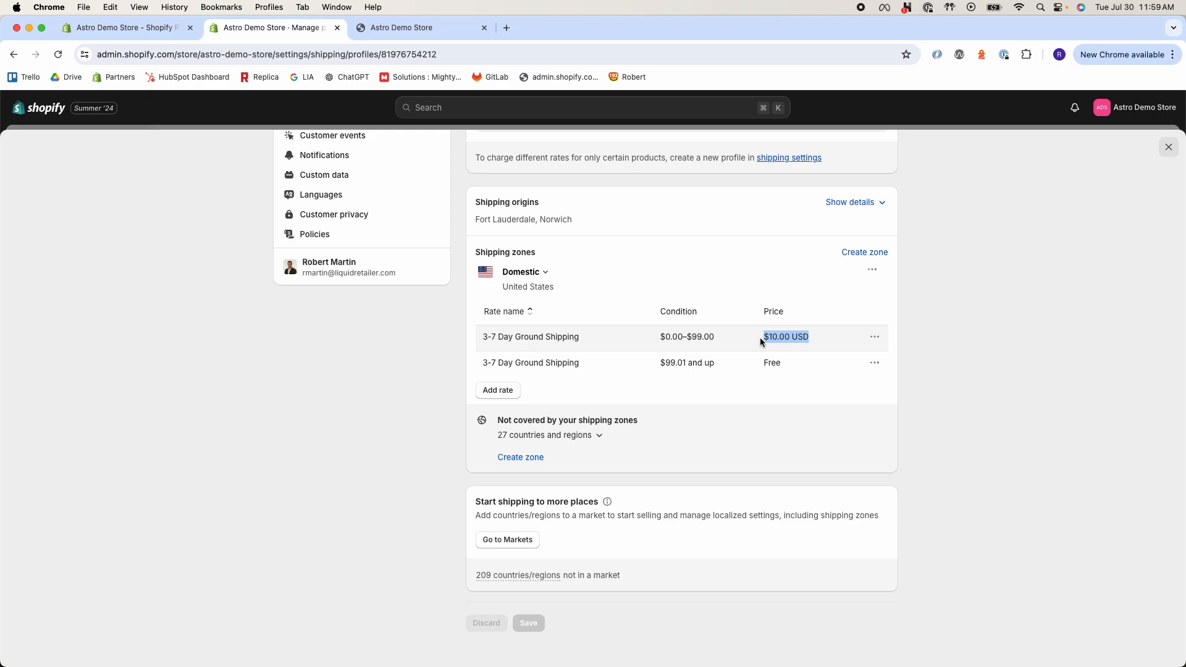
left_click(801, 347)
left_click_drag(761, 339, 792, 338)
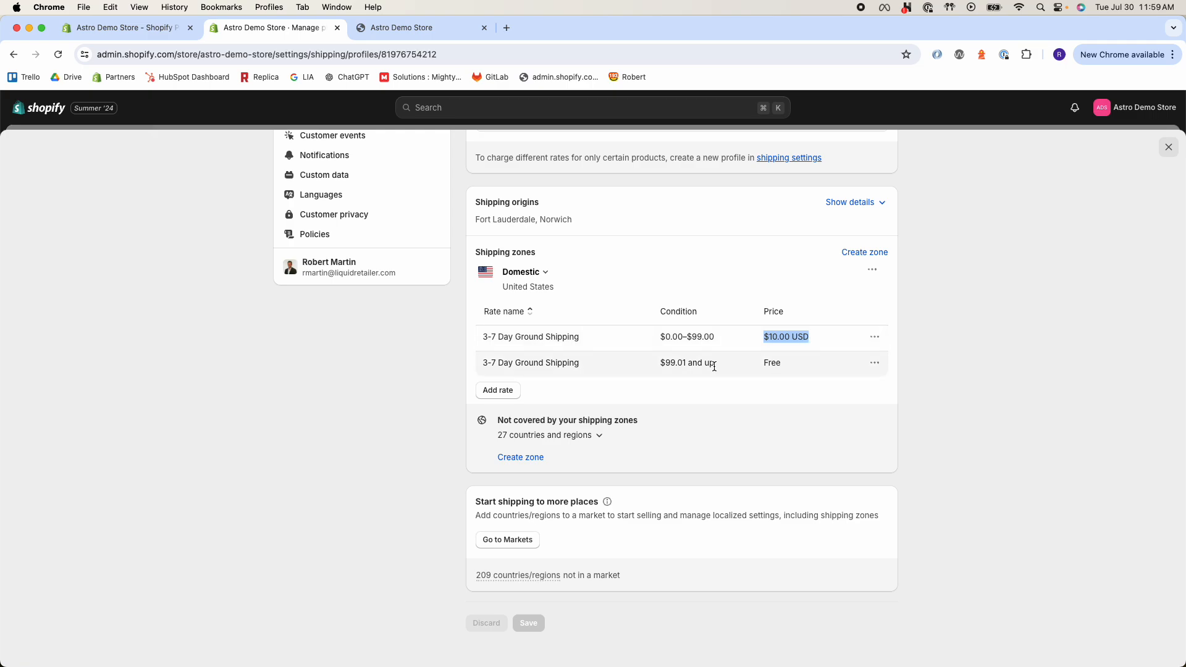
left_click_drag(661, 363, 764, 365)
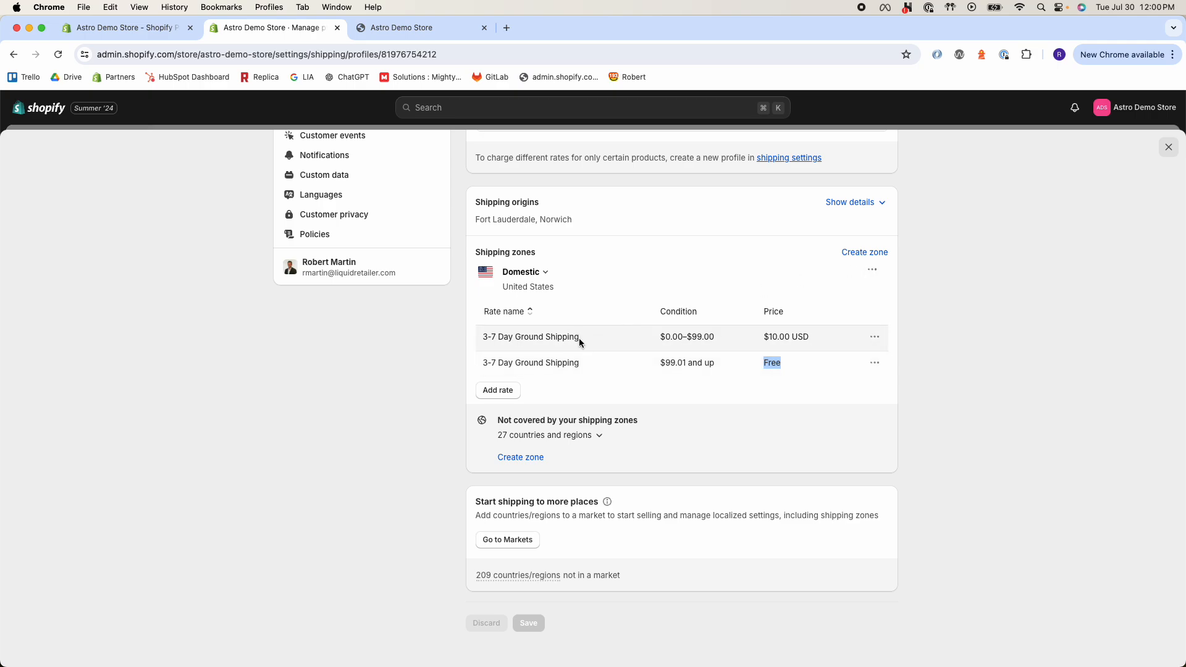
left_click_drag(580, 339, 484, 338)
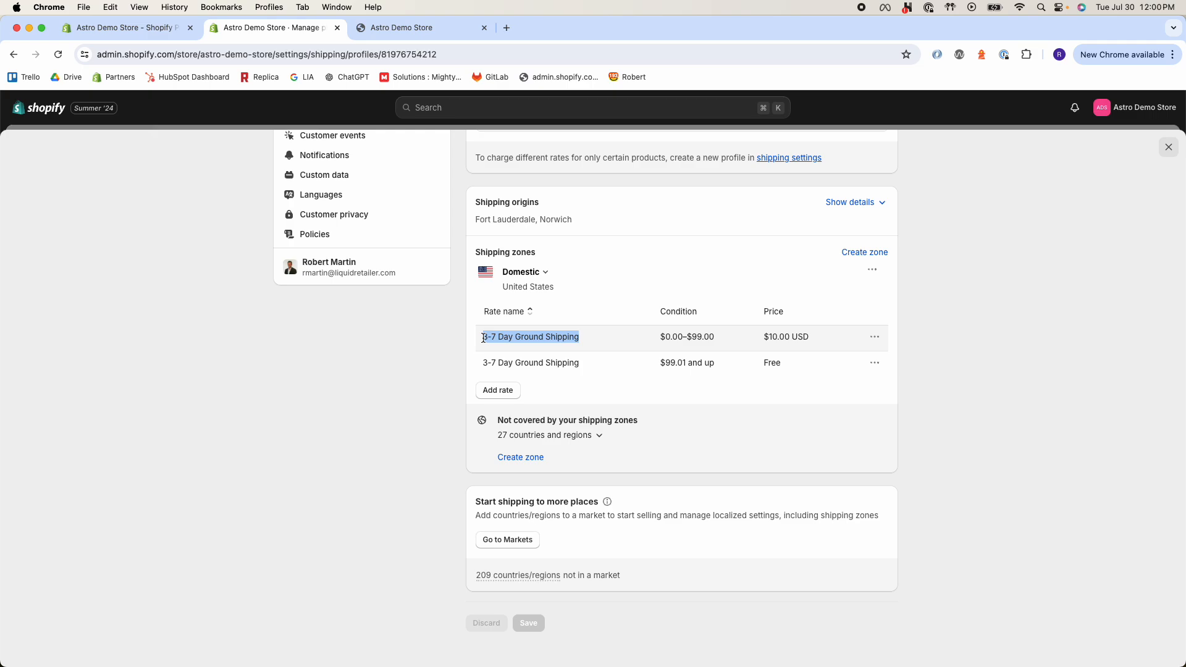
- Start a custom flat rate in the Domestic zone named "1-2 Day Express Shipping" with the delivery description "Super fast delivery!"
left_click(506, 390)
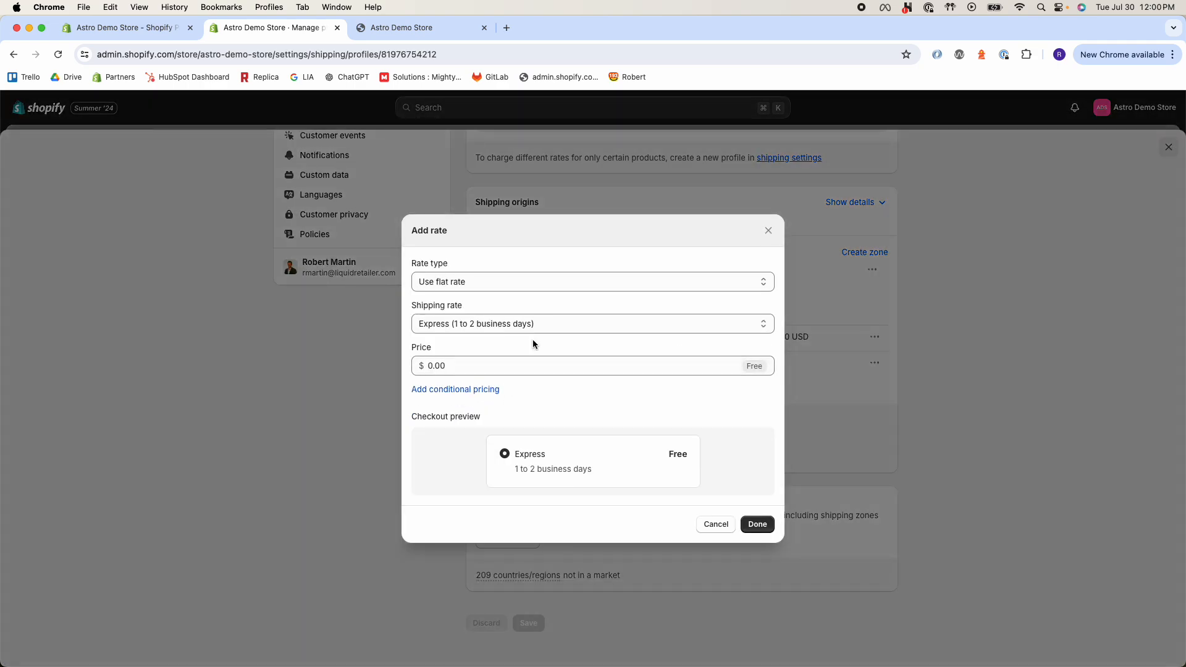
left_click(502, 286)
left_click(499, 283)
left_click(492, 324)
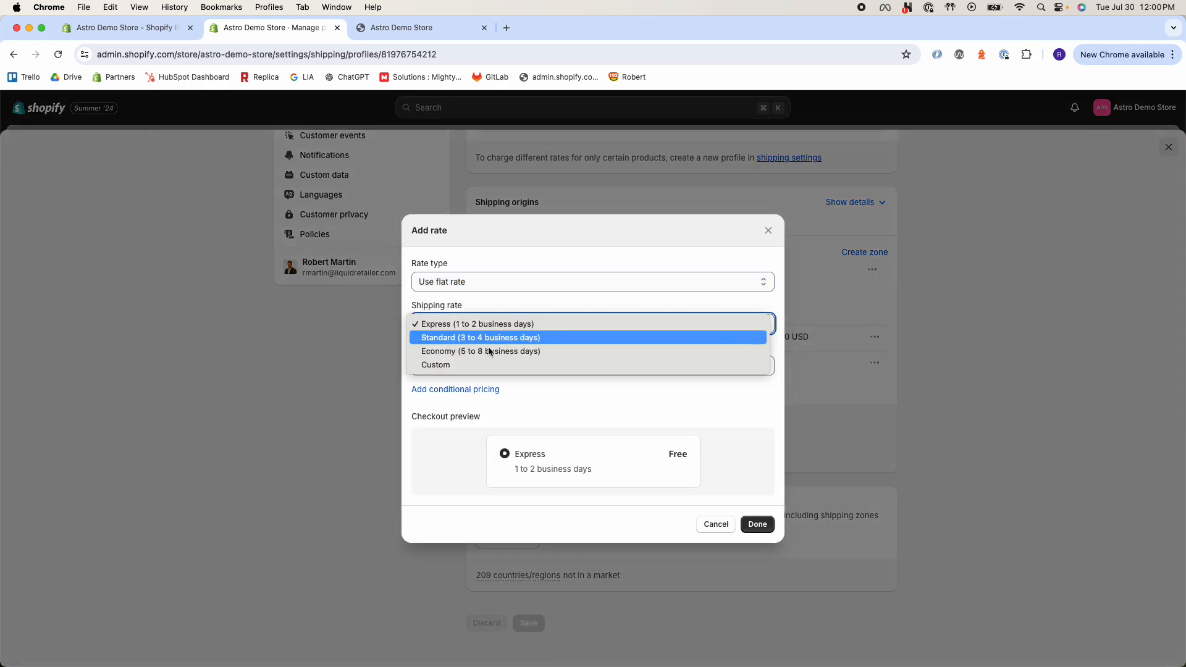
left_click(486, 364)
left_click(485, 323)
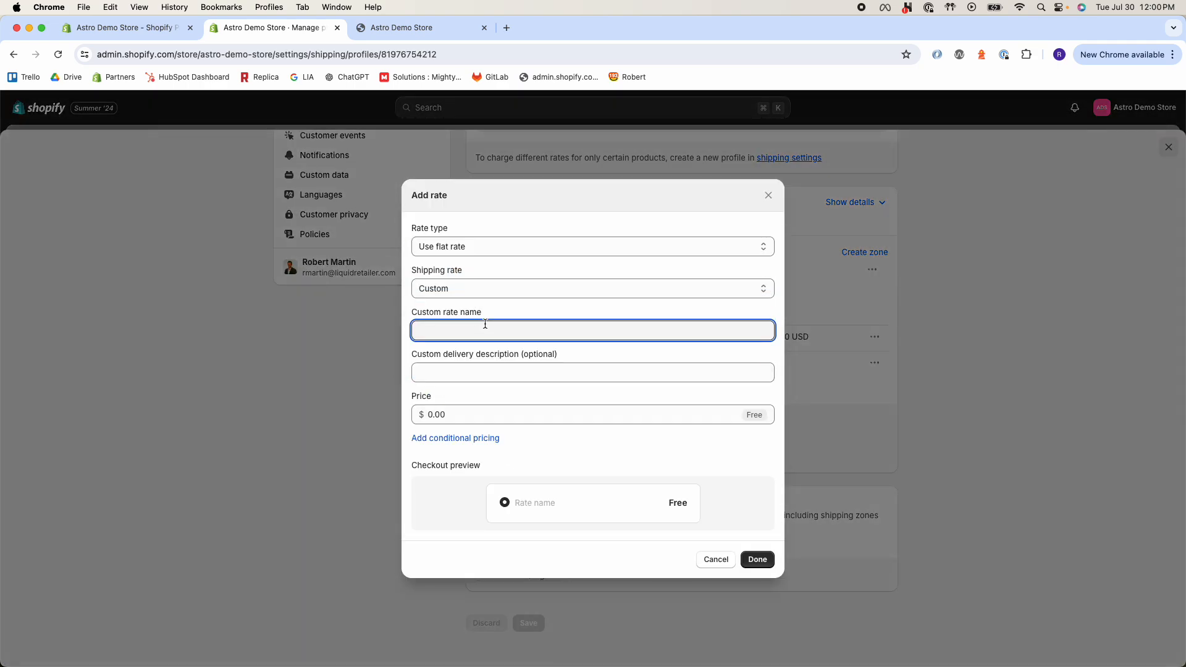
type("1-2 ")
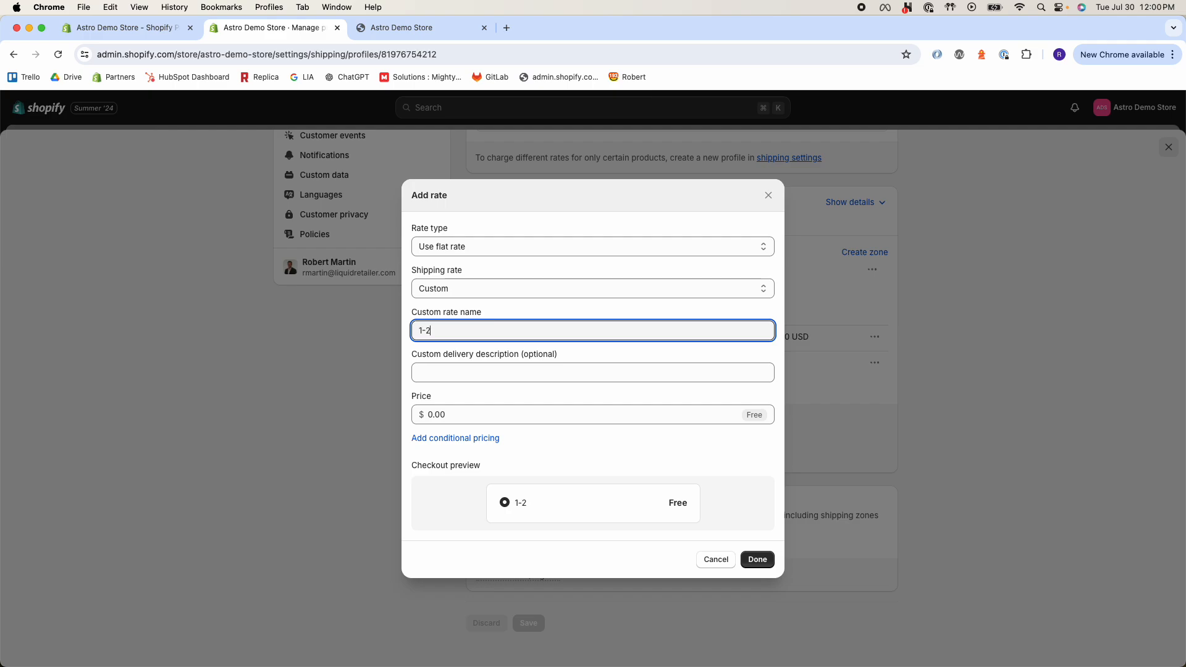
type("Day Express Shipping")
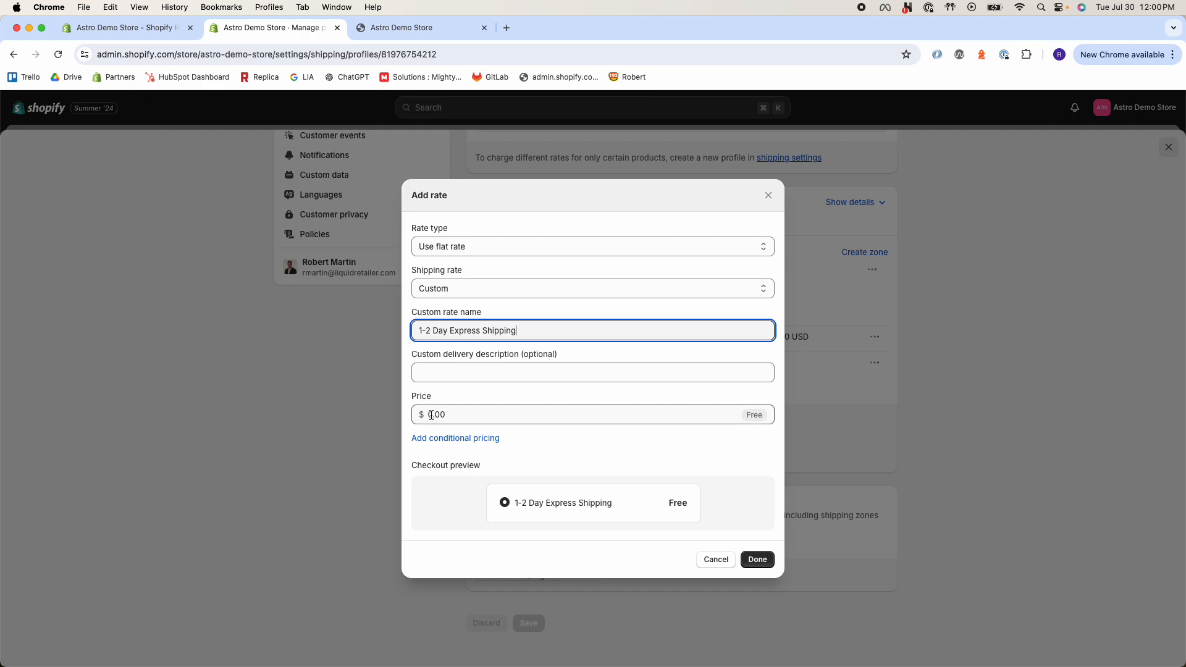
left_click(450, 373)
type("Super fast delivery!")
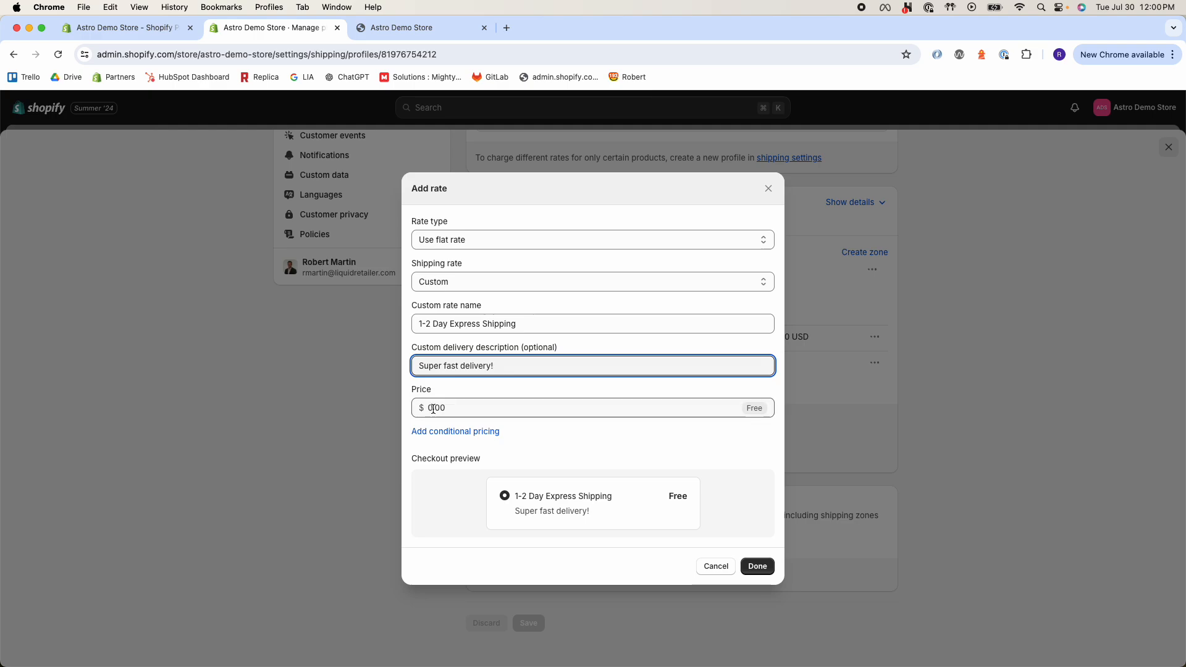
key("Tab")
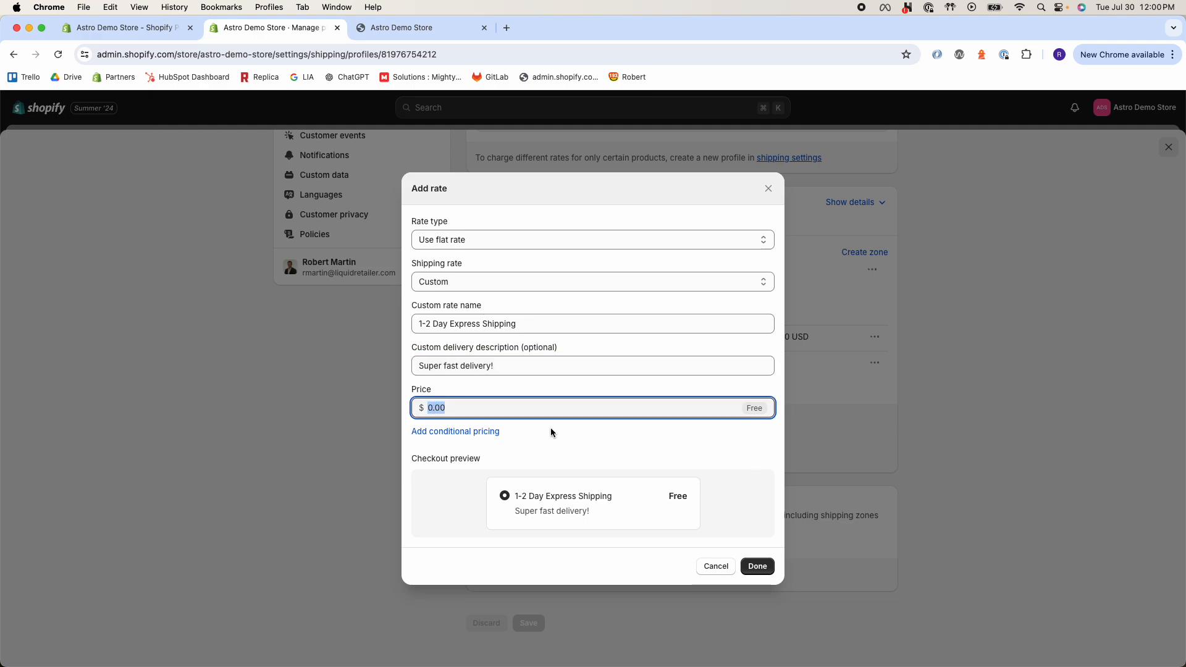
- Add conditional pricing to the express rate based on order price, with a maximum of $99.00
left_click(473, 431)
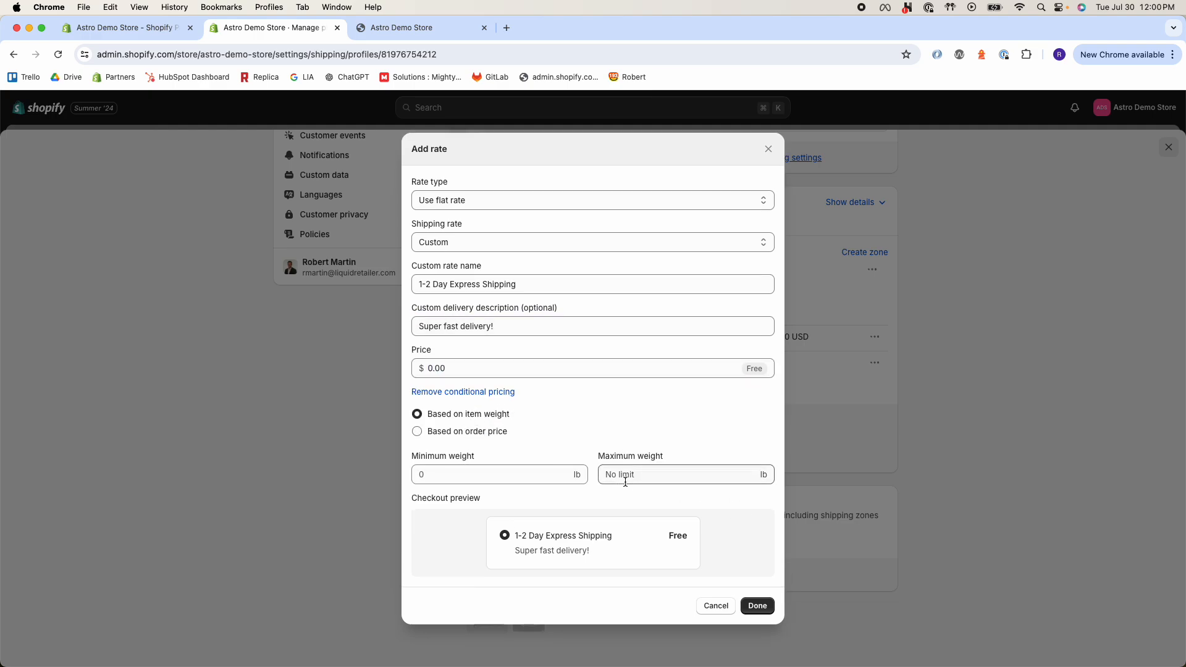
left_click(448, 431)
left_click(657, 479)
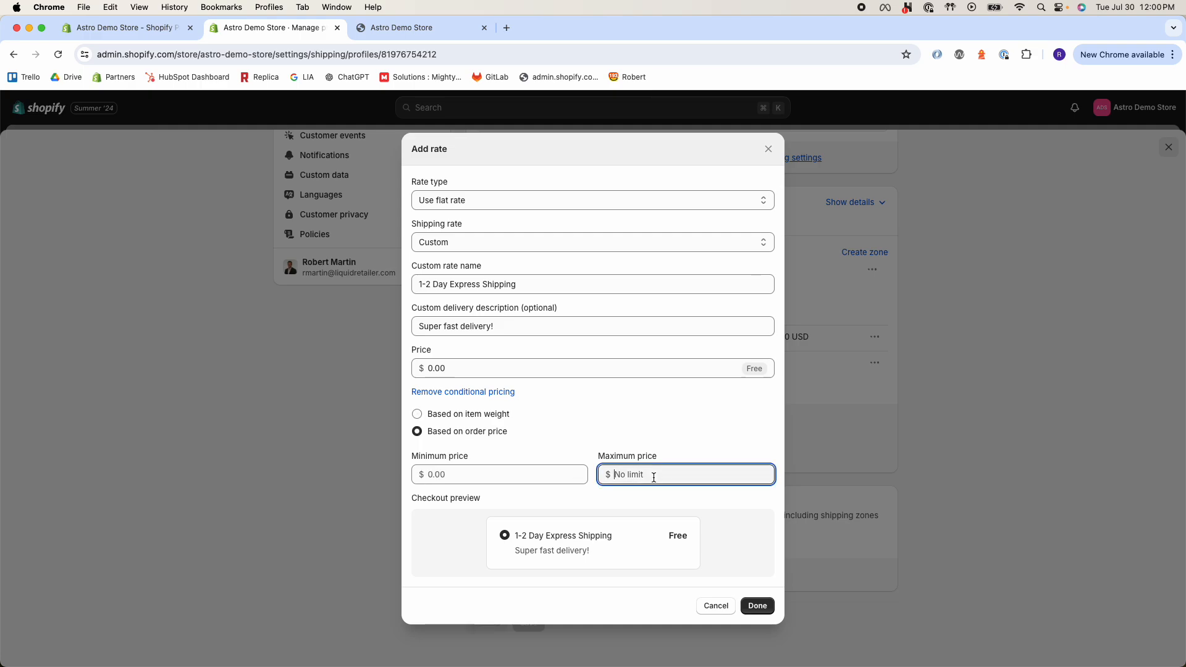
type("99")
- Set the express rate's price to $25.00, add the rate to the Domestic zone, and save the profile
double_click(431, 369)
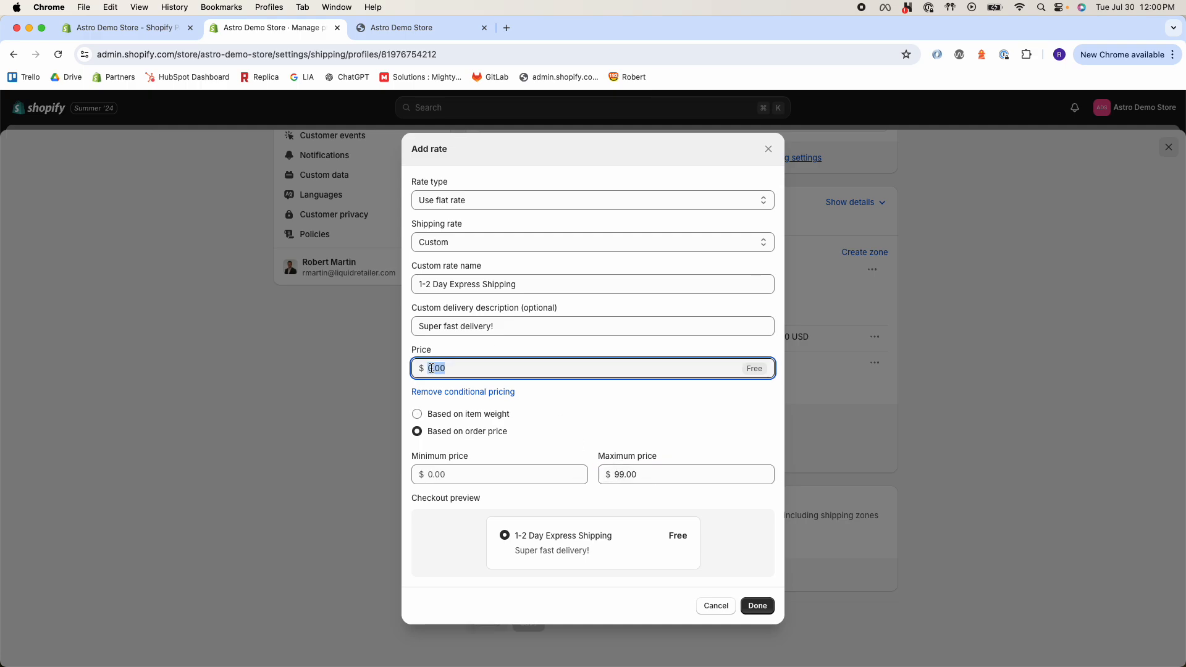
type("25.00")
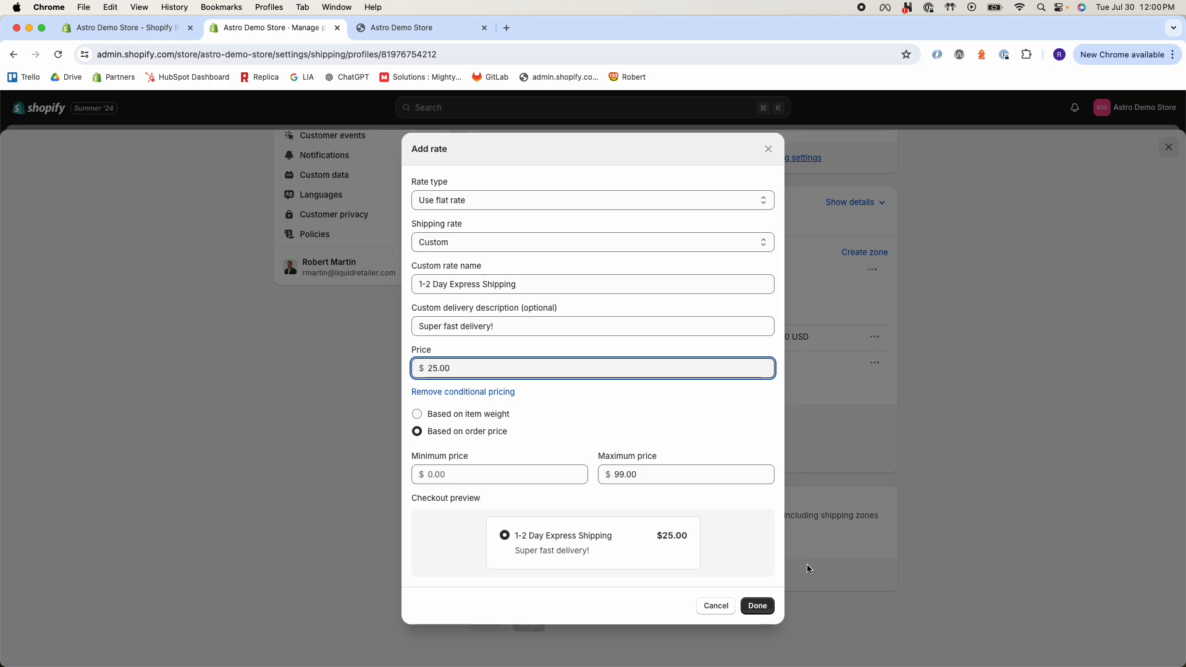
left_click(758, 606)
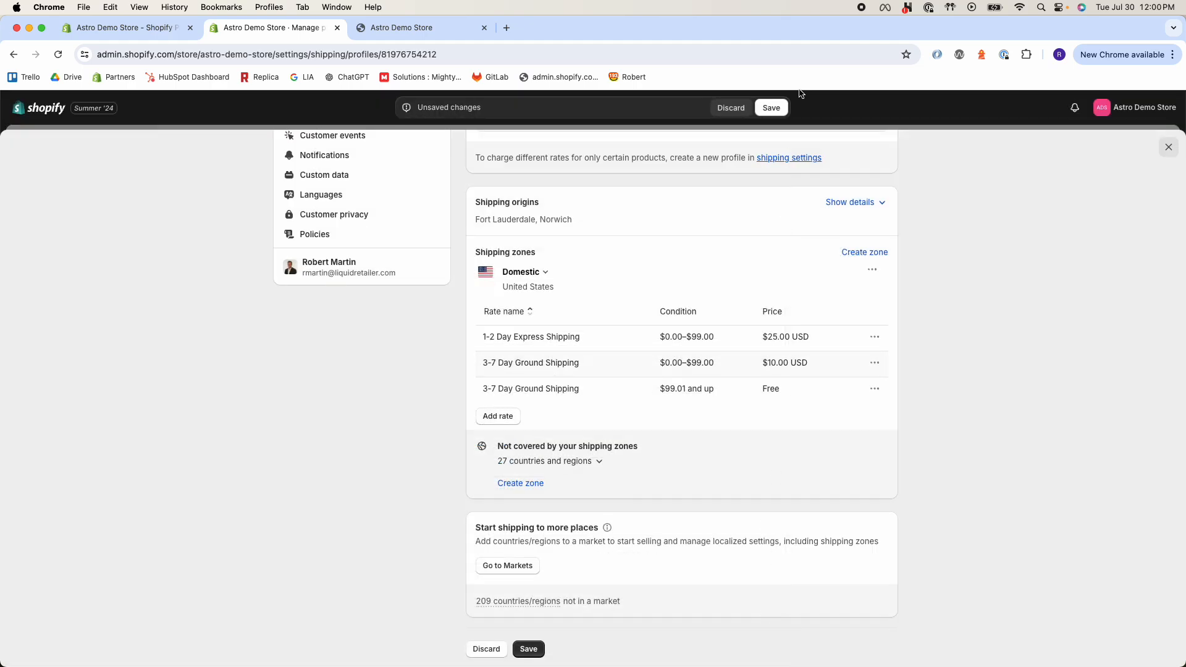
left_click(772, 108)
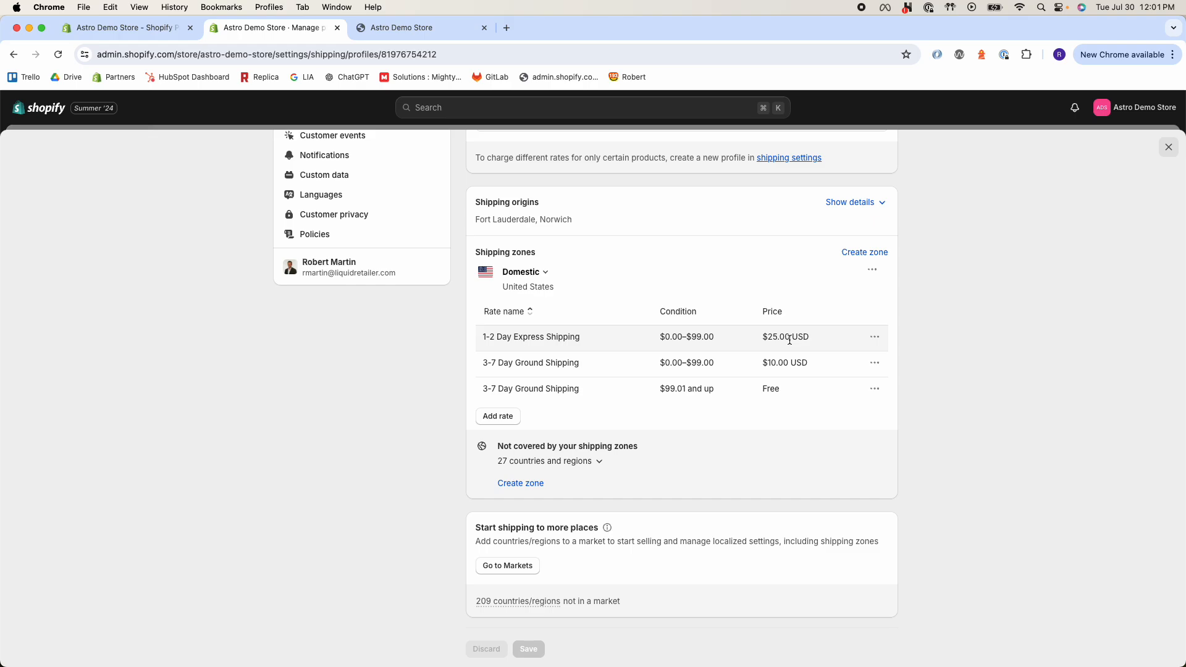
scroll(789, 339, "up", 5)
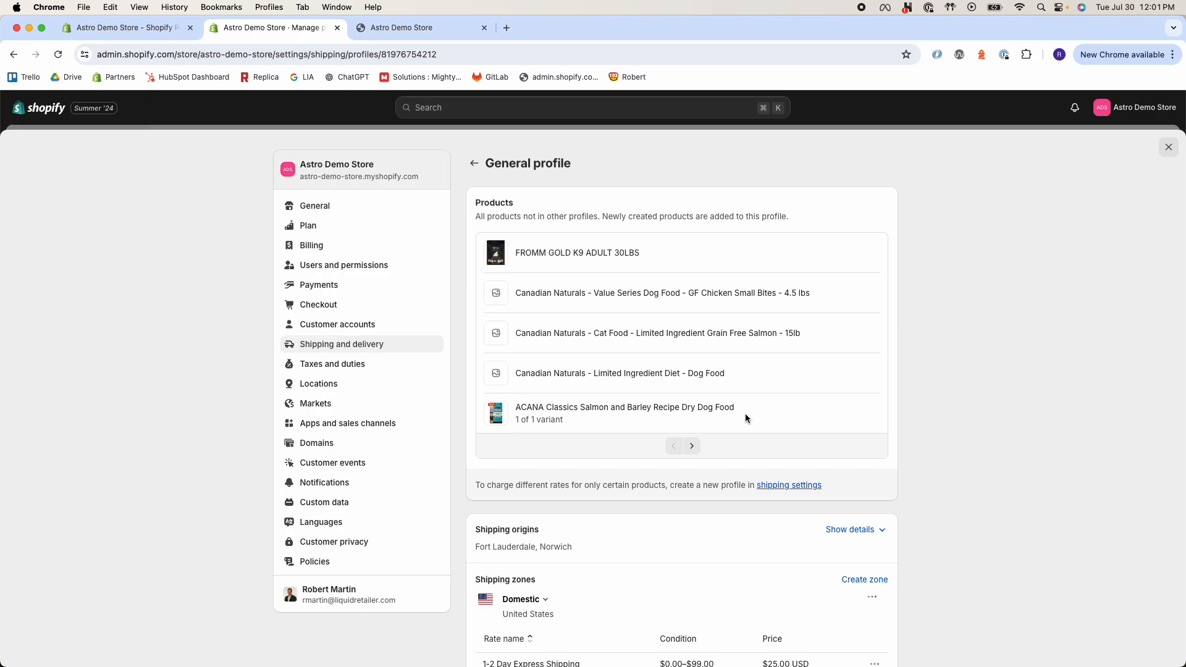
scroll(745, 418, "down", 5)
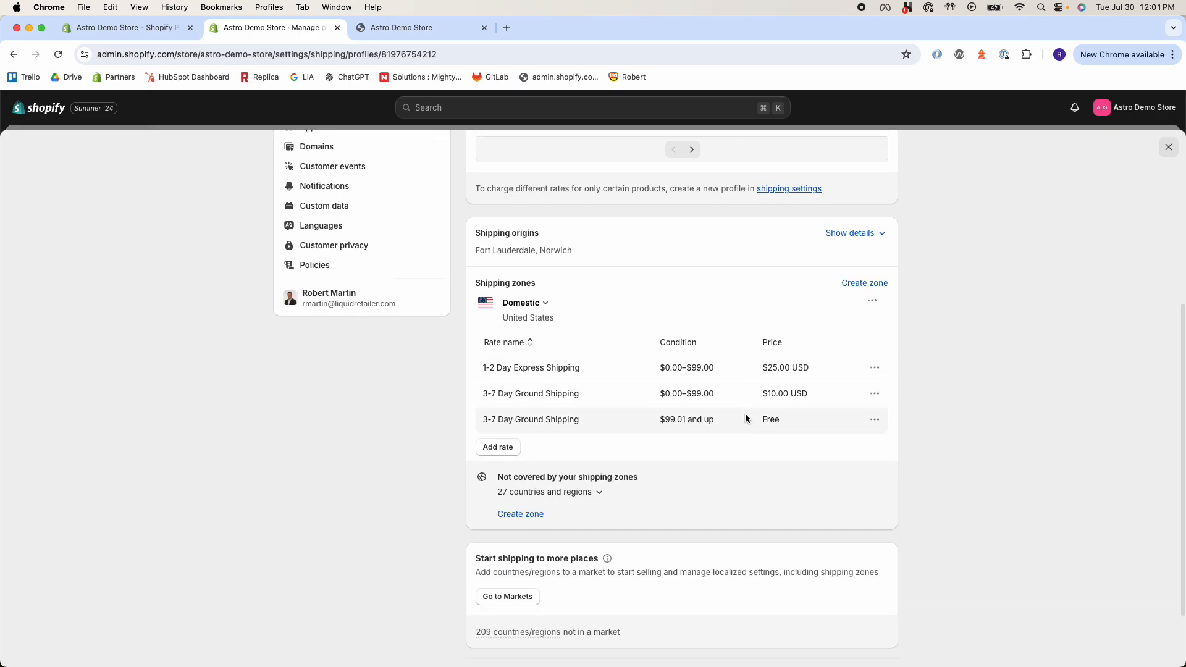